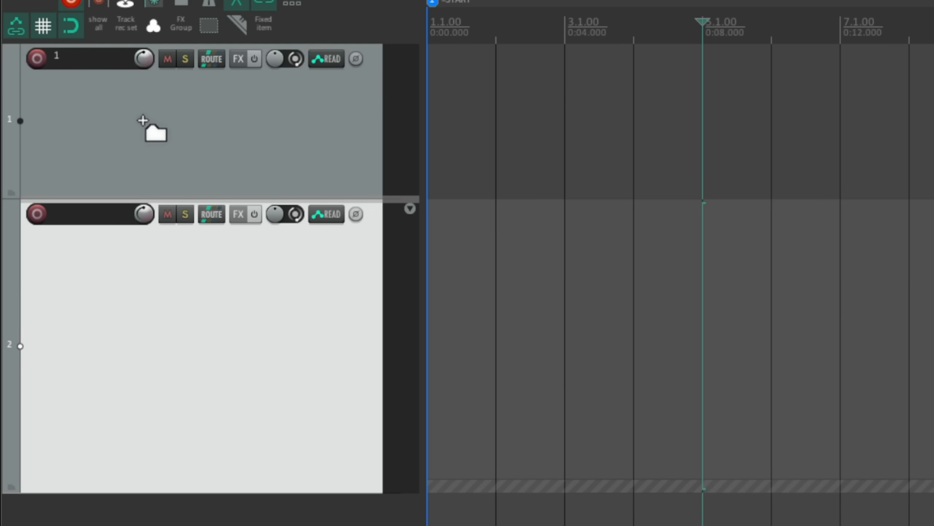
Step: Nest the second track under track 1 as a folder and rename the folder track drums
{"action": "left_click_drag", "start_coordinate": [143, 120], "coordinate": [189, 118]}
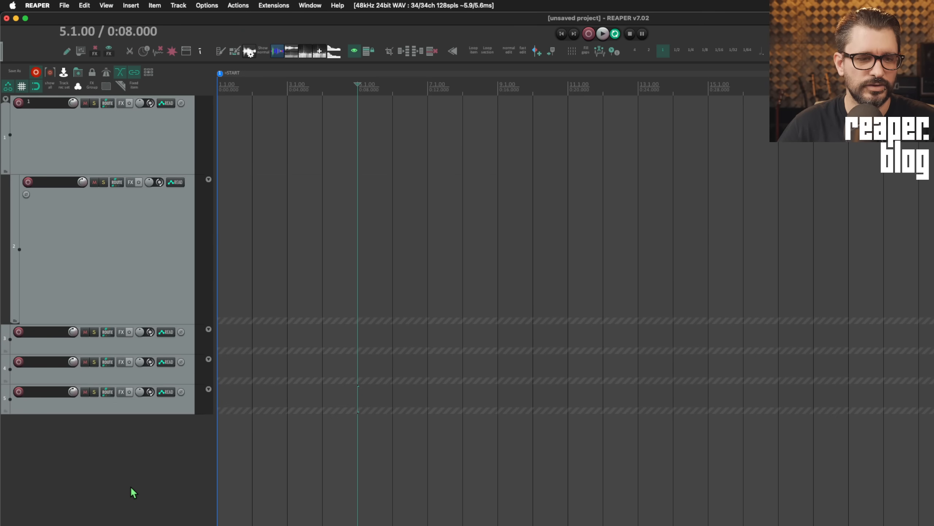
{"action": "left_click", "coordinate": [195, 383]}
{"action": "double_click", "coordinate": [47, 103]}
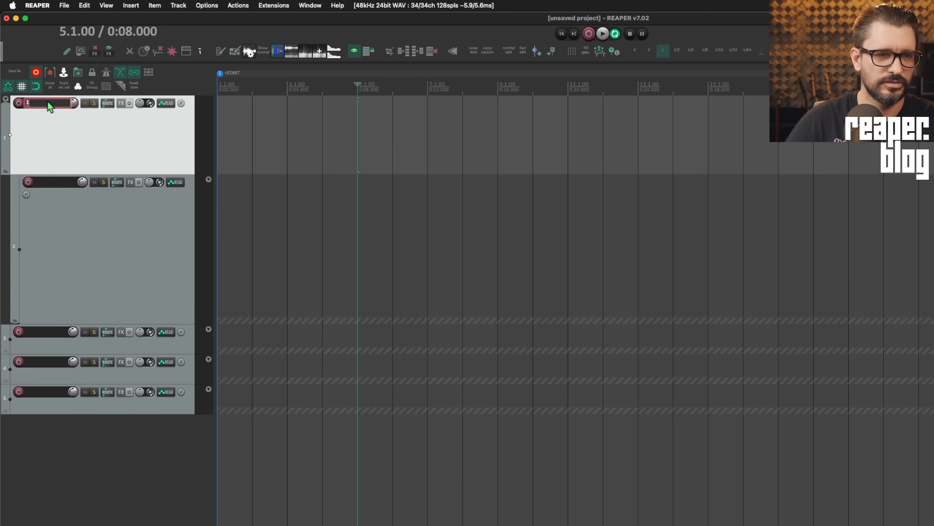
{"action": "type", "text": "drums"}
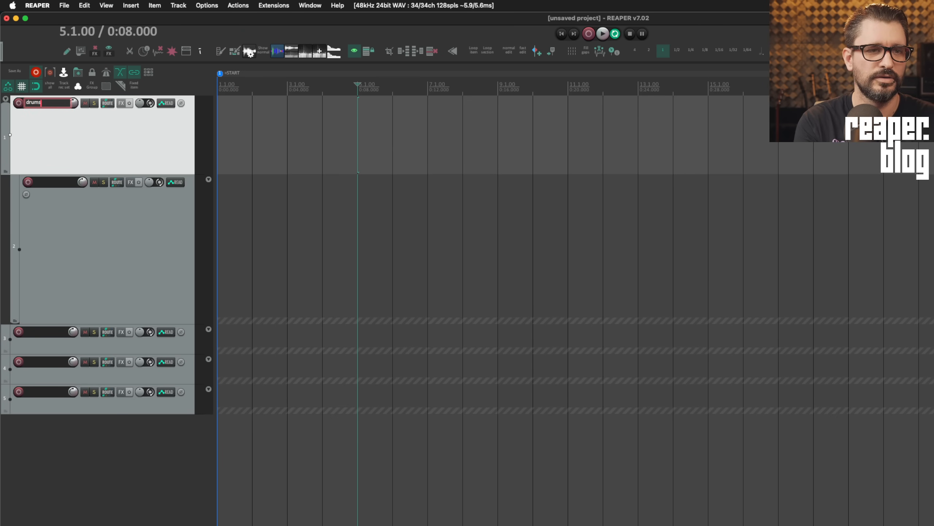
{"action": "key", "text": "Return"}
Step: Move the last two tracks into the drums folder with the Move tracks to folder command
{"action": "left_click", "coordinate": [188, 375]}
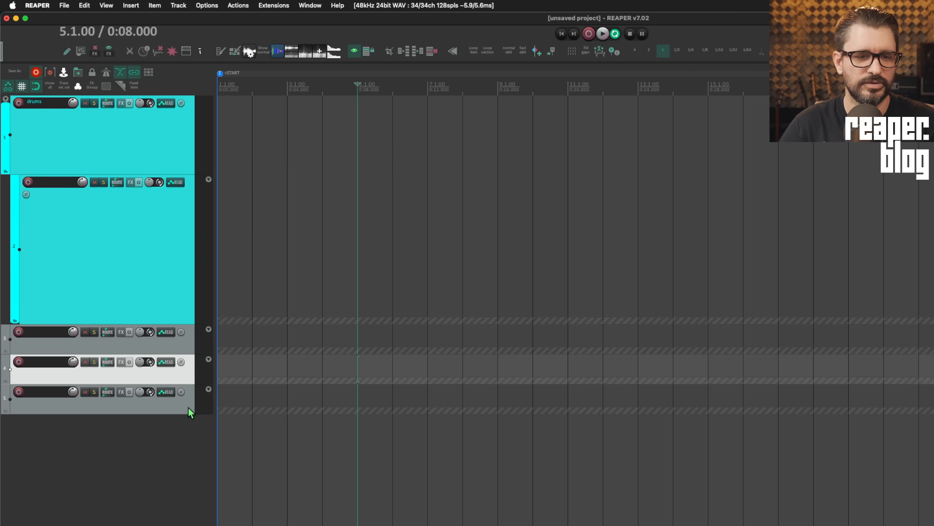
{"action": "left_click", "coordinate": [188, 406], "text": "shift"}
{"action": "right_click", "coordinate": [188, 366]}
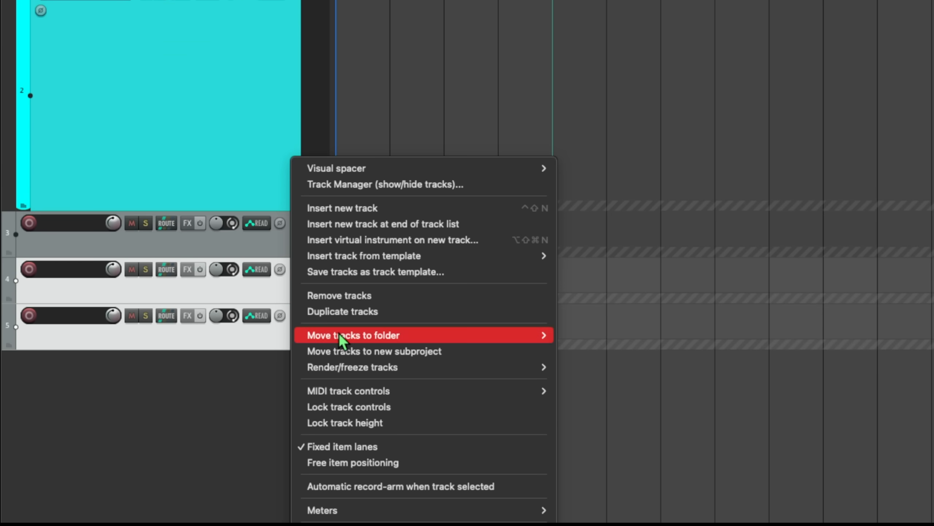
{"action": "mouse_move", "coordinate": [398, 337]}
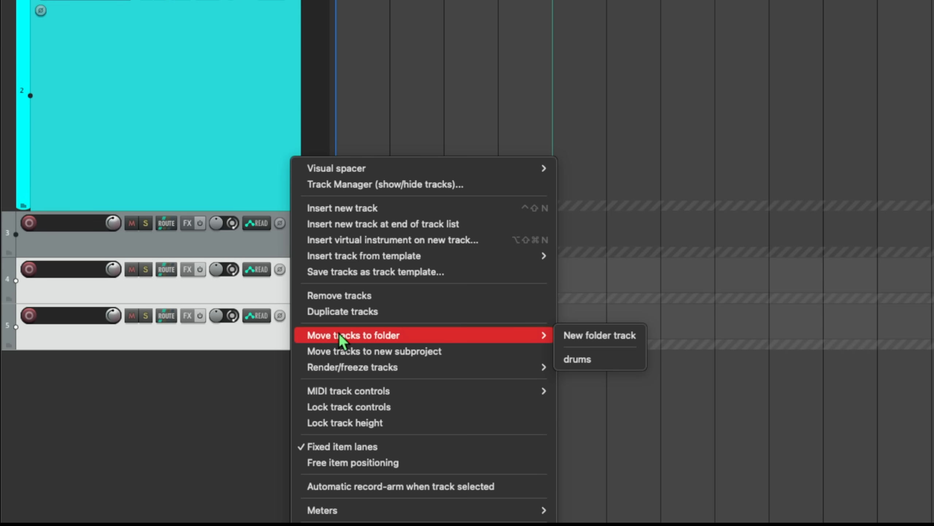
{"action": "left_click", "coordinate": [621, 361]}
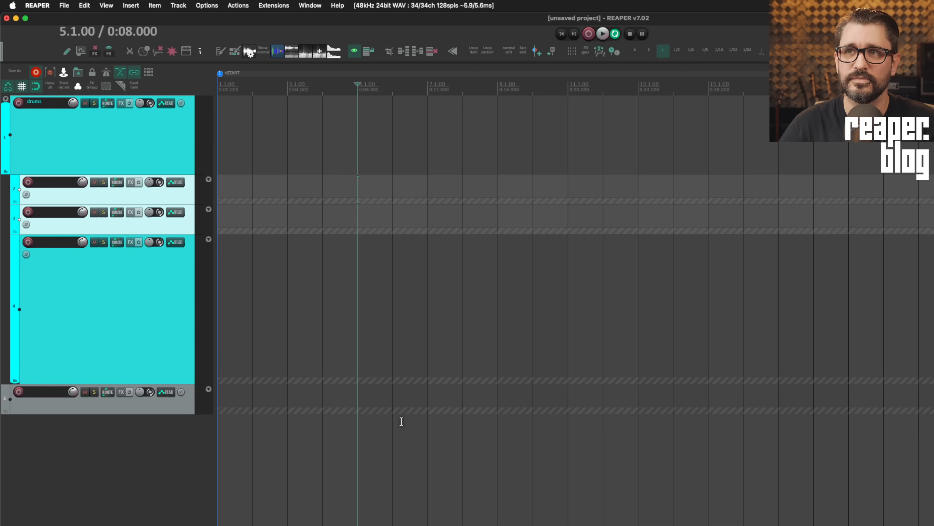
Step: Insert a new track after the drums folder's last child and delete the two ungrouped tracks below the folder
{"action": "left_click", "coordinate": [85, 301]}
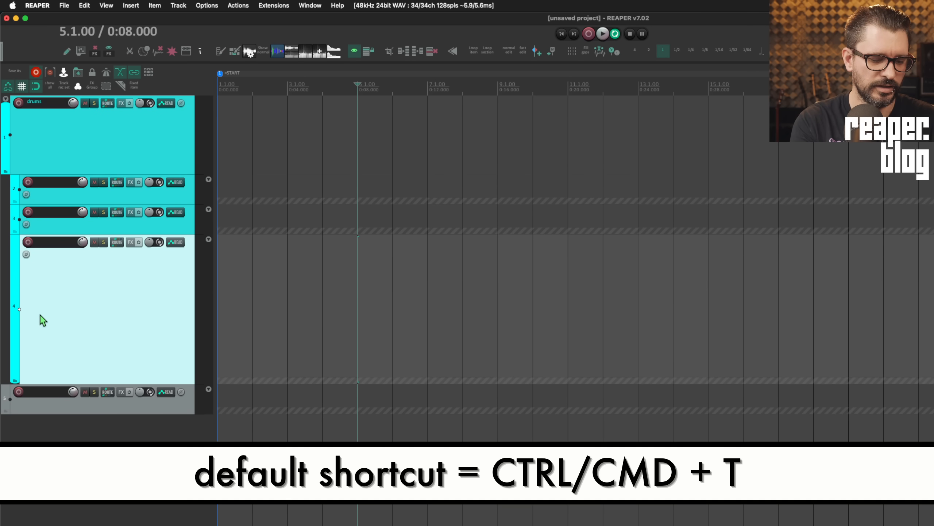
{"action": "key", "text": "super+t"}
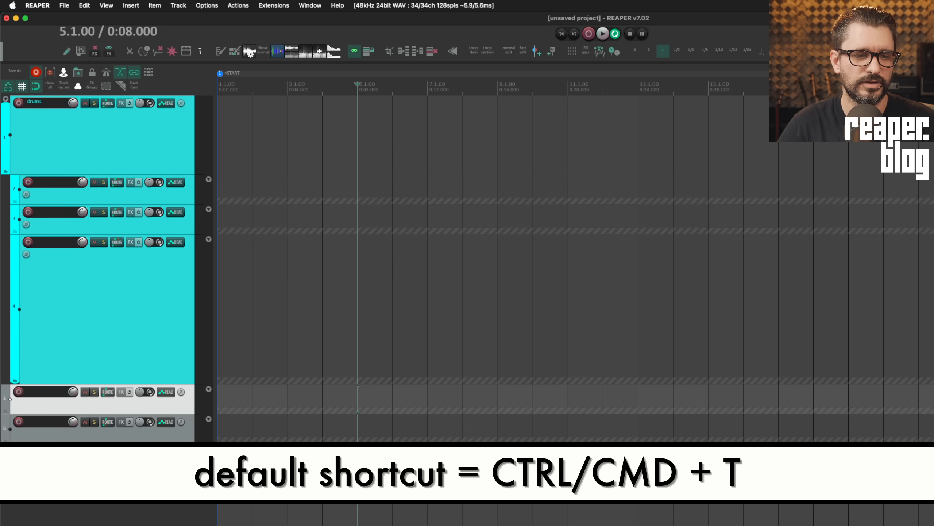
{"action": "key", "text": "Delete"}
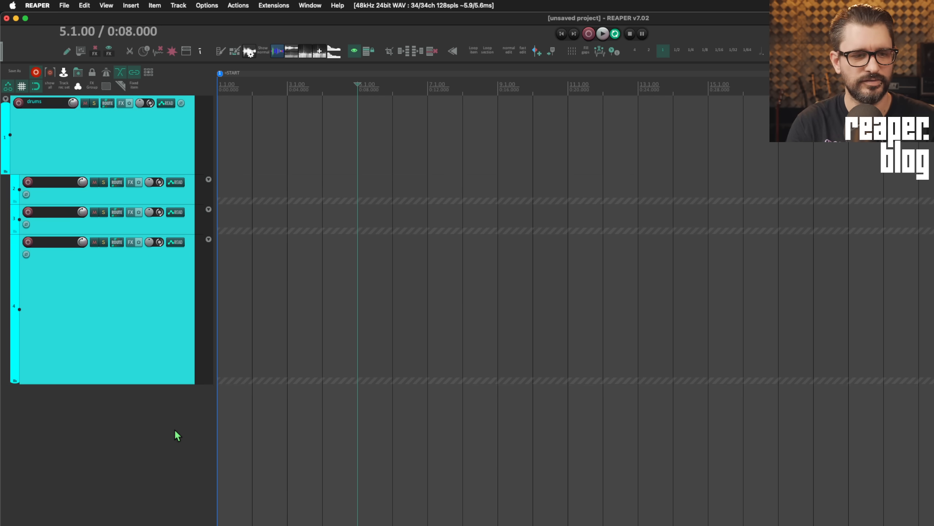
Step: Add a new ungrouped track below the drums folder with its last child track selected
{"action": "left_click", "coordinate": [161, 362]}
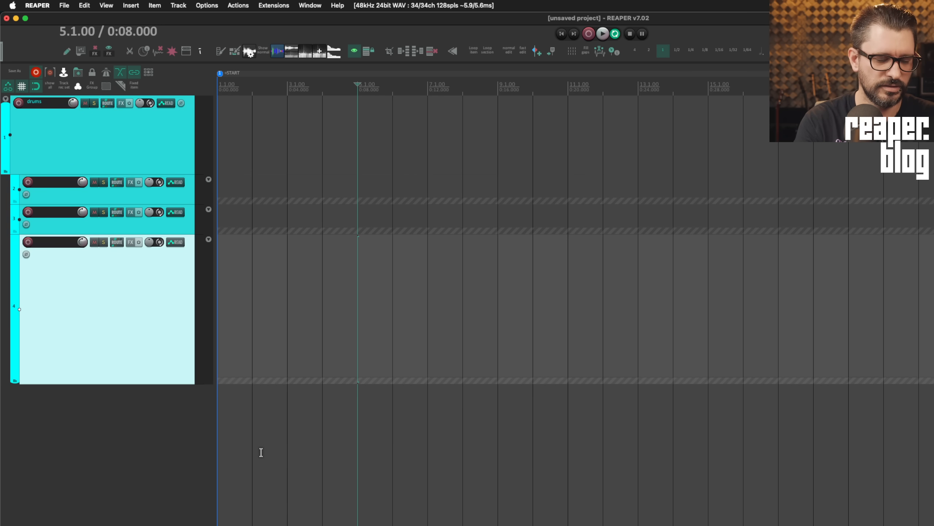
{"action": "double_click", "coordinate": [262, 451]}
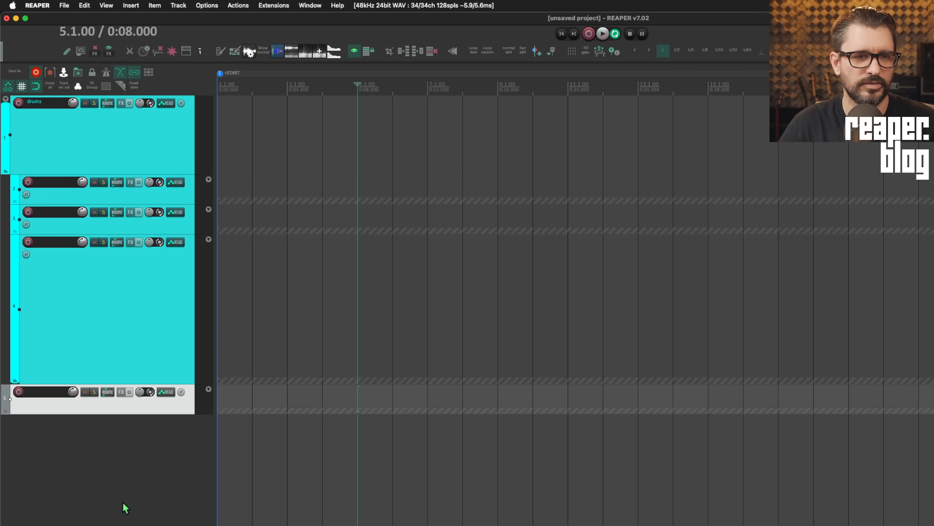
Step: In the preferences, set the folder collapse button to cycle track heights through Normal, small, hidden
{"action": "key", "text": "super+comma"}
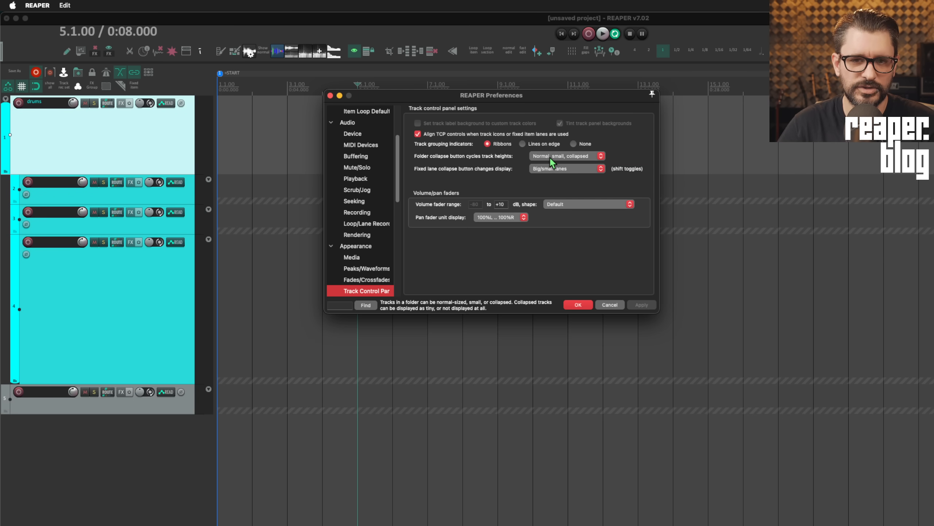
{"action": "left_click", "coordinate": [549, 157]}
{"action": "left_click", "coordinate": [549, 157]}
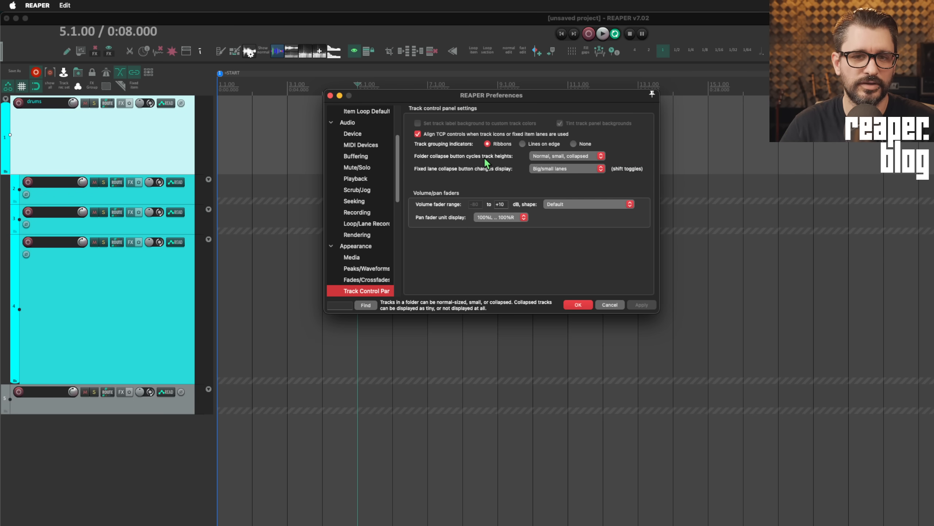
{"action": "left_click", "coordinate": [541, 157]}
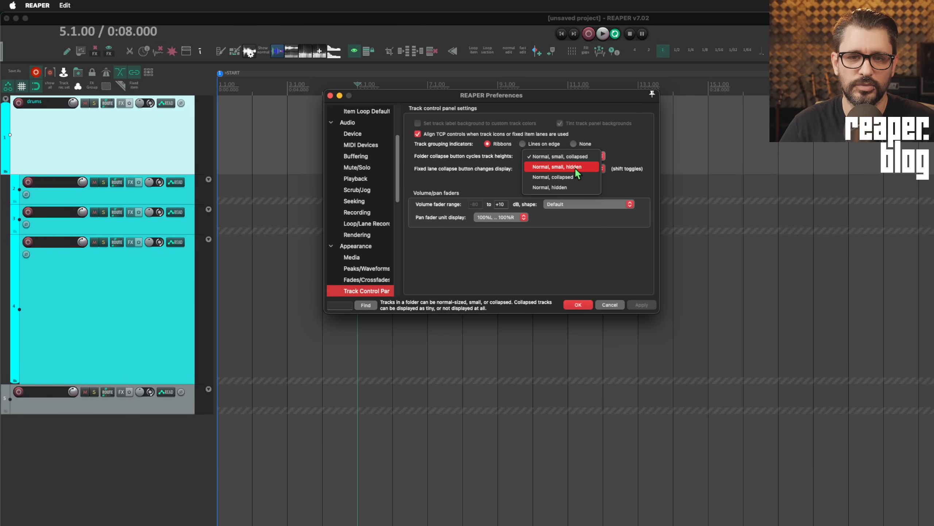
{"action": "left_click", "coordinate": [578, 168]}
{"action": "left_click", "coordinate": [577, 303]}
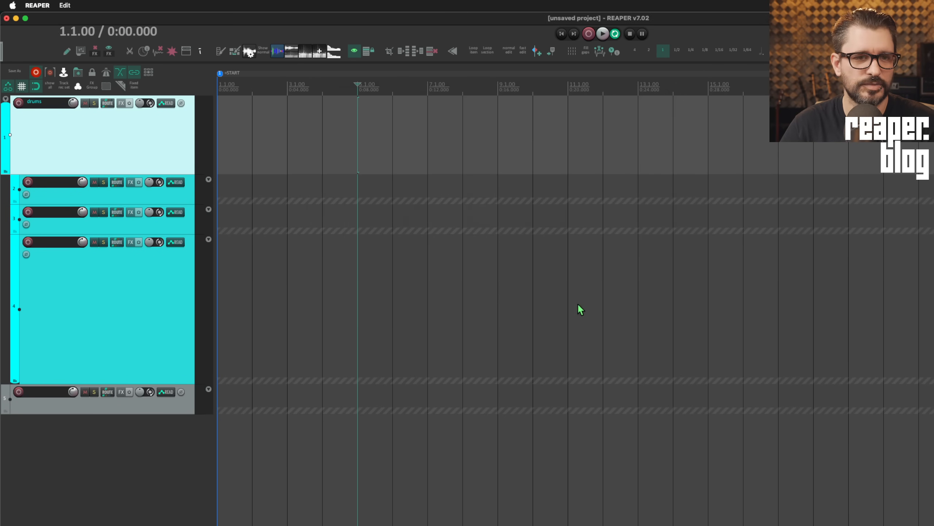
Step: Hide the drums folder's child tracks, insert a new track below the folder in that state, and expand the folder again
{"action": "left_click", "coordinate": [6, 99]}
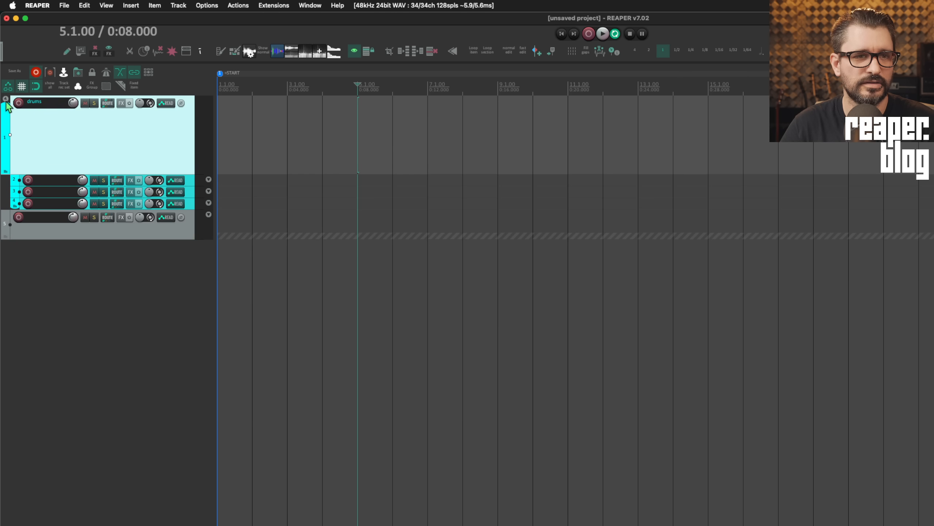
{"action": "left_click", "coordinate": [5, 100]}
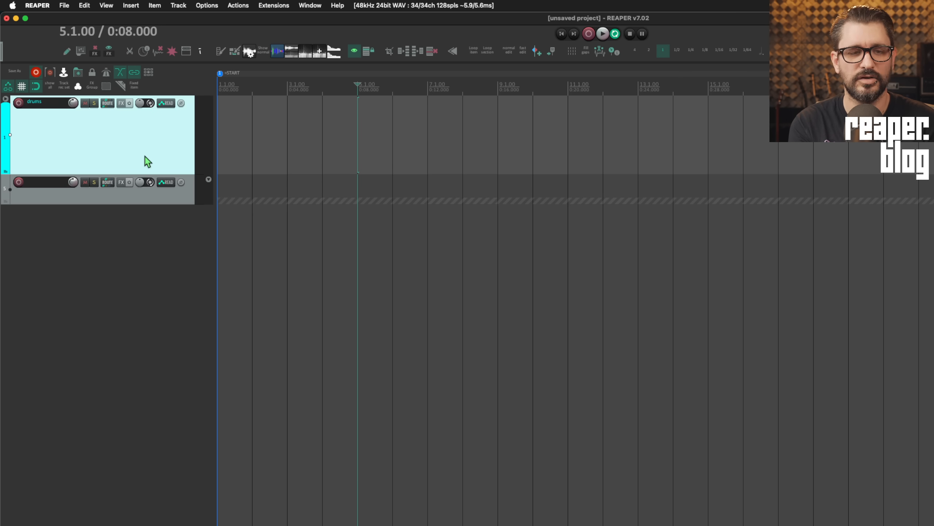
{"action": "key", "text": "super+t"}
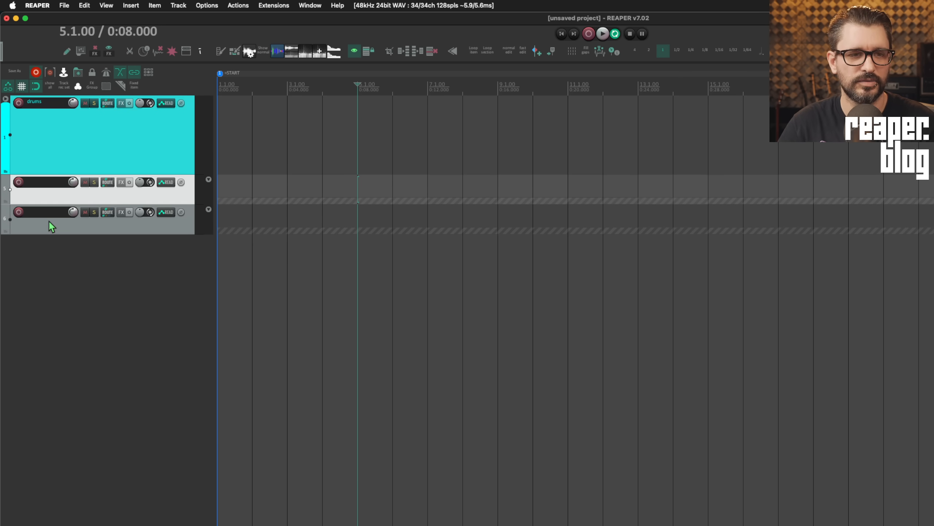
{"action": "left_click", "coordinate": [68, 316]}
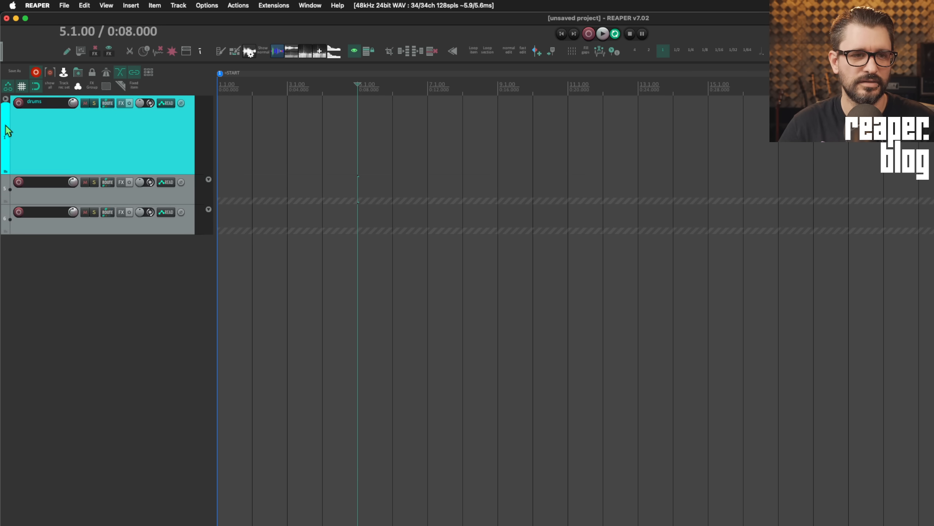
{"action": "left_click", "coordinate": [5, 99]}
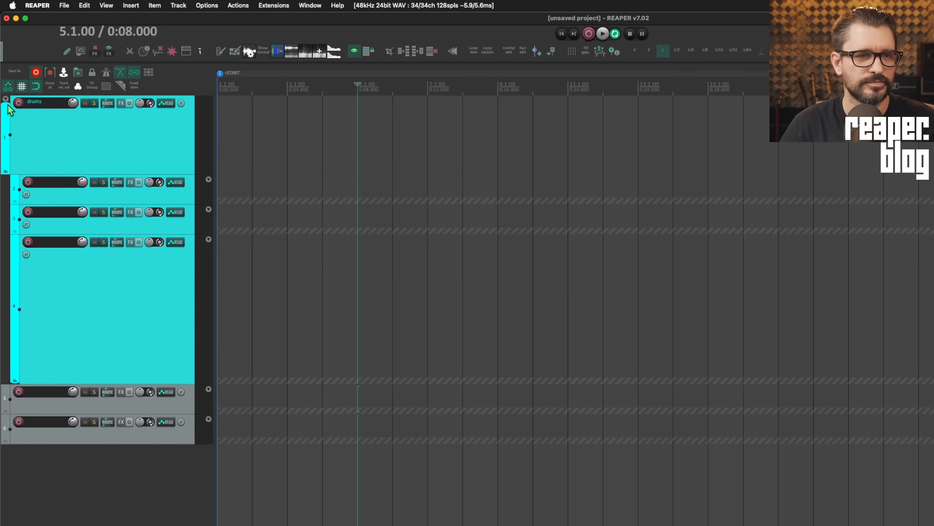
{"action": "left_click", "coordinate": [199, 267]}
{"action": "right_click", "coordinate": [176, 264]}
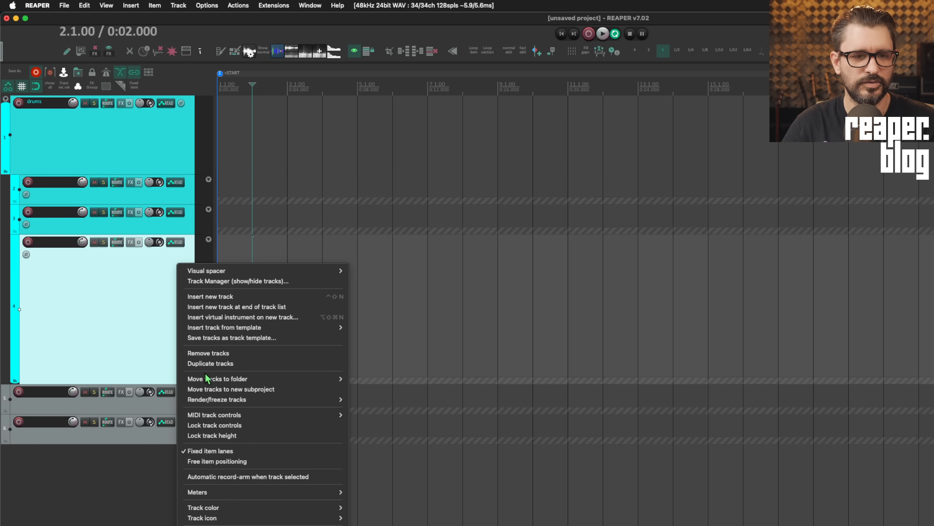
{"action": "left_click", "coordinate": [235, 475]}
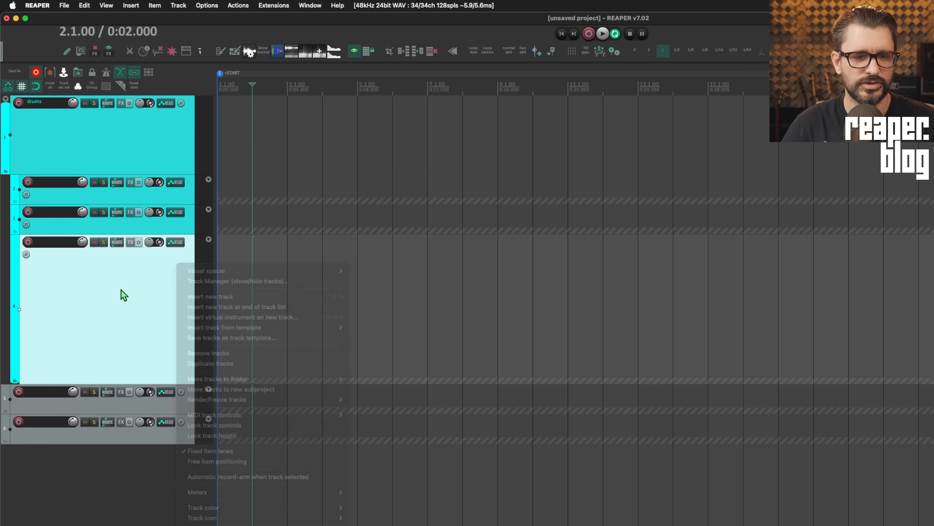
Step: Filter the action list for "move folder" and examine the actions Move tracks to folder and Move tracks to new folder
{"action": "key", "text": "shift+slash"}
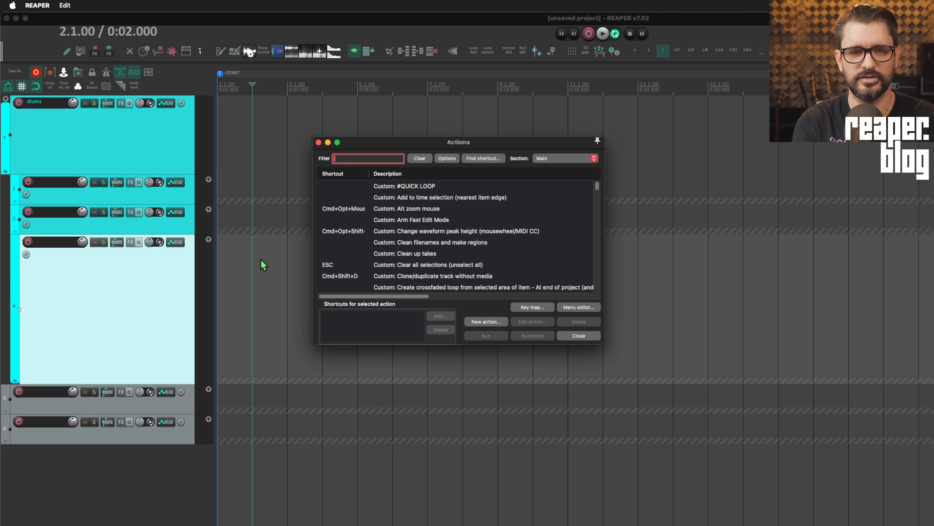
{"action": "type", "text": "move folder"}
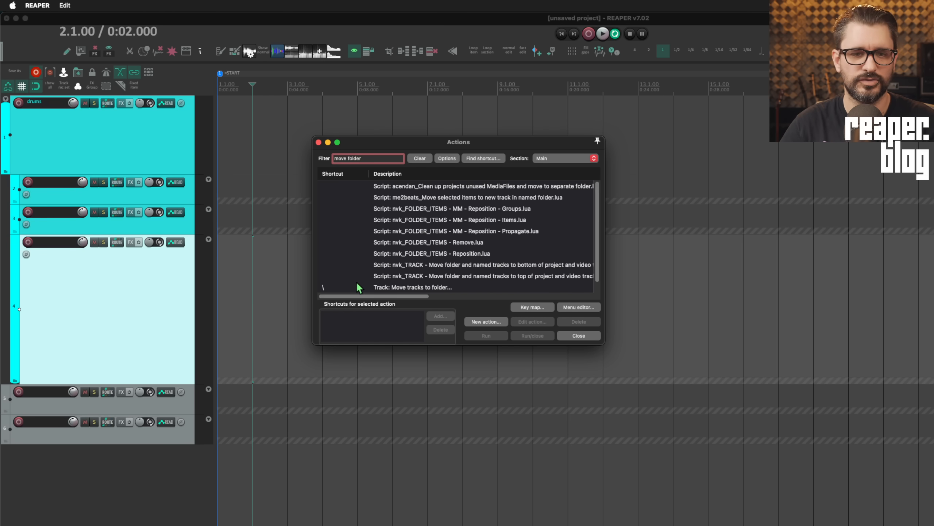
{"action": "left_click", "coordinate": [426, 277]}
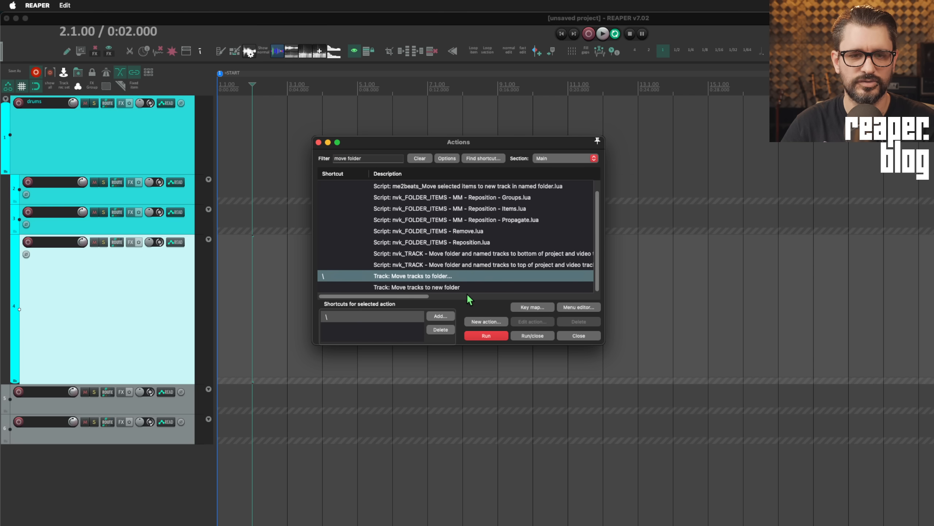
{"action": "left_click", "coordinate": [441, 288]}
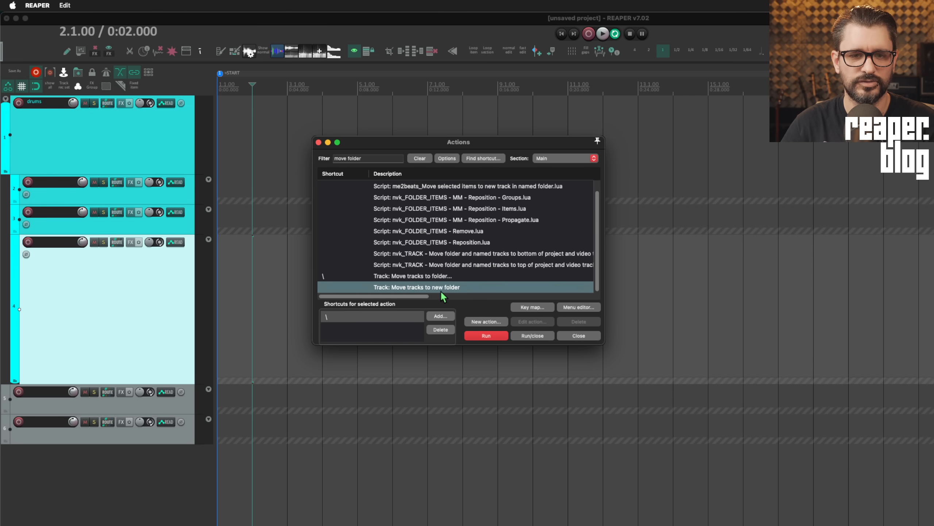
{"action": "left_click", "coordinate": [446, 276]}
{"action": "left_click", "coordinate": [447, 288]}
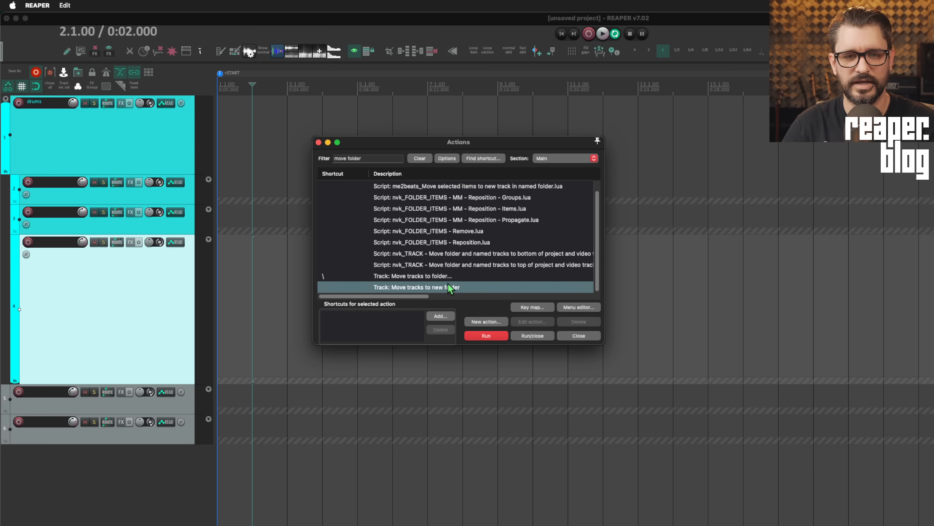
{"action": "left_click_drag", "start_coordinate": [392, 146], "coordinate": [473, 133]}
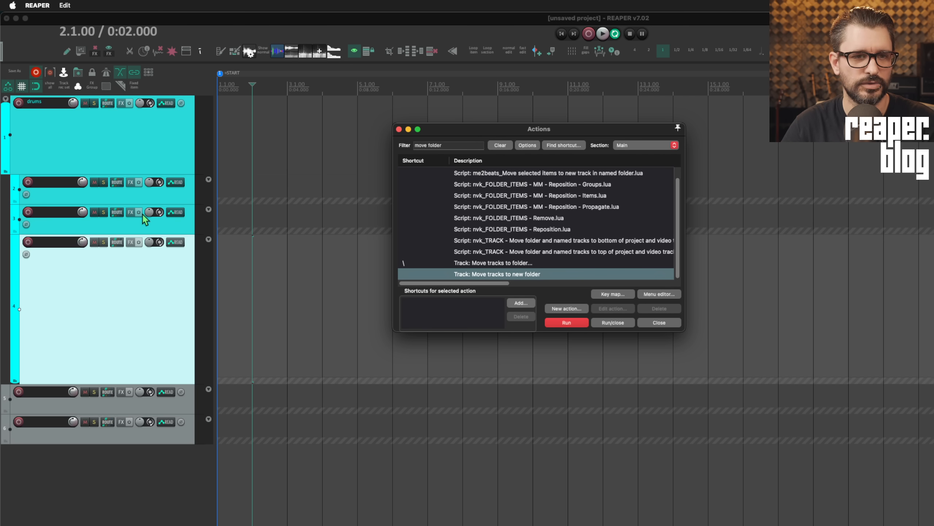
Step: Move the drums folder's tall last child to the end of the track list and place it in a new folder track
{"action": "left_click_drag", "start_coordinate": [145, 283], "coordinate": [151, 451]}
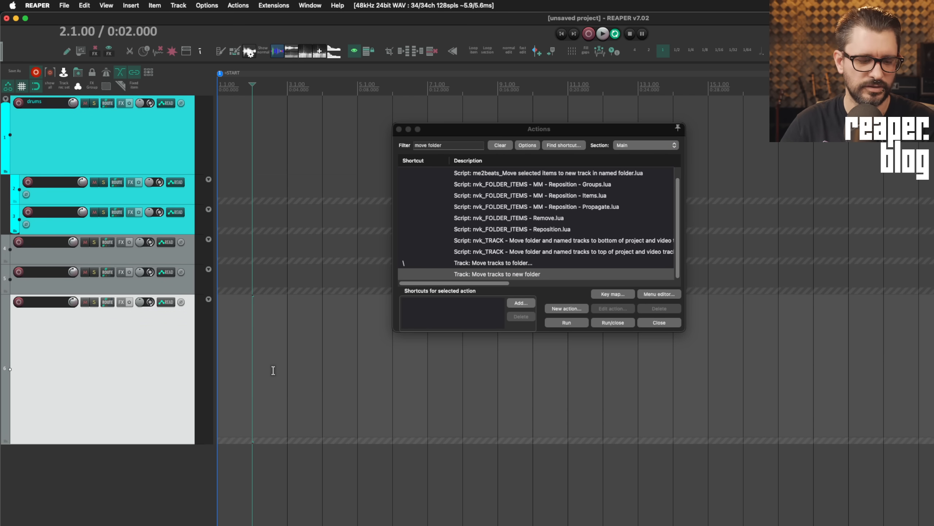
{"action": "key", "text": "backslash"}
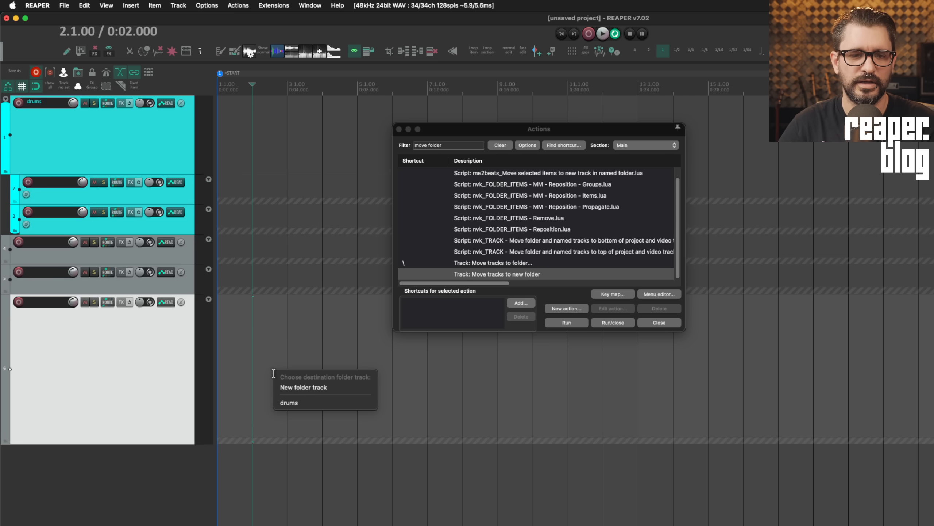
{"action": "left_click", "coordinate": [315, 387]}
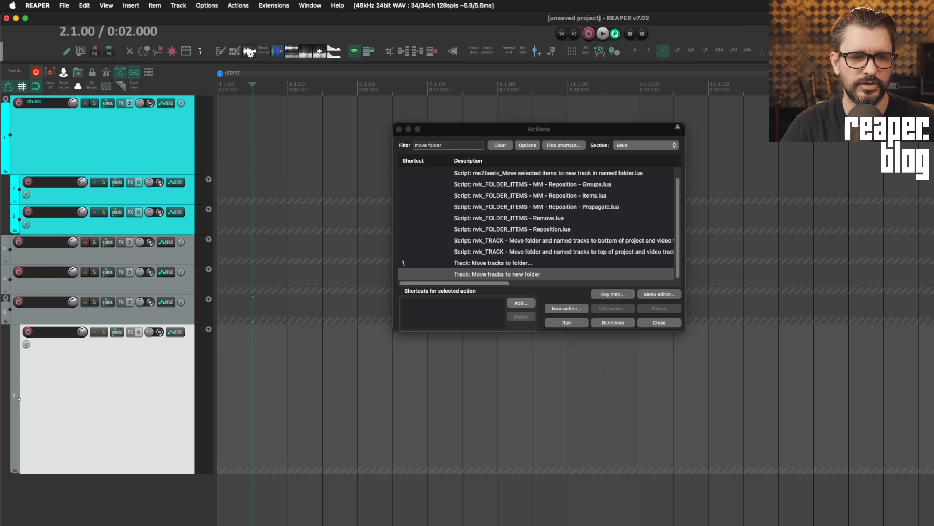
{"action": "left_click", "coordinate": [131, 509]}
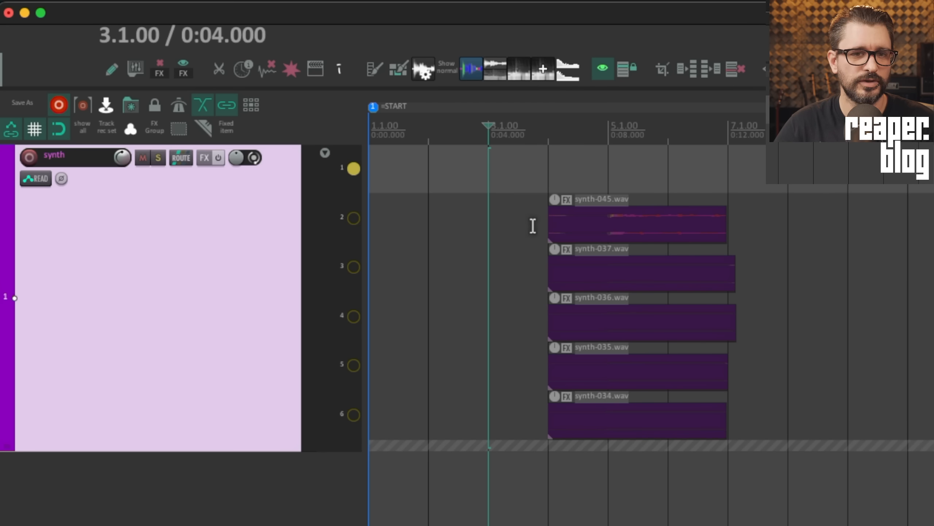
Step: Disable fixed lanes on the synth track, hiding its non-playing lanes, and enable fixed lanes again
{"action": "left_click", "coordinate": [532, 225]}
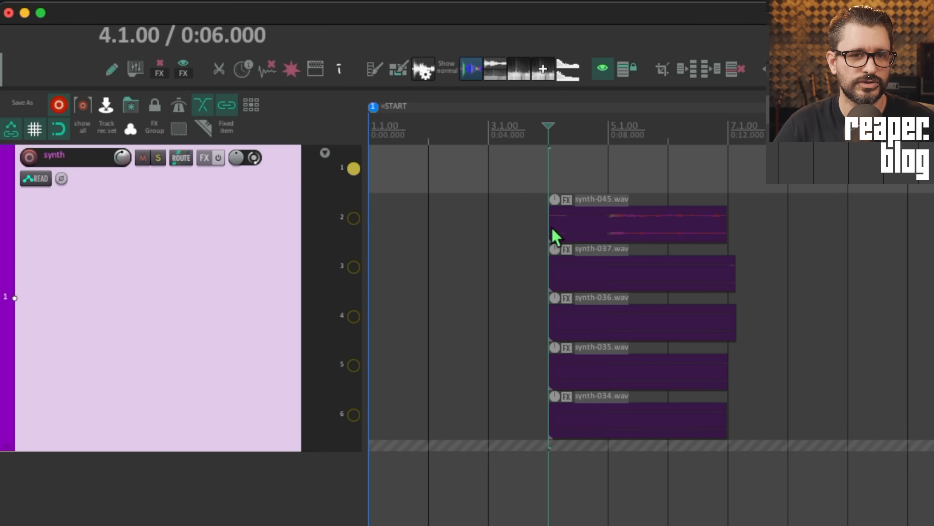
{"action": "left_click", "coordinate": [324, 152]}
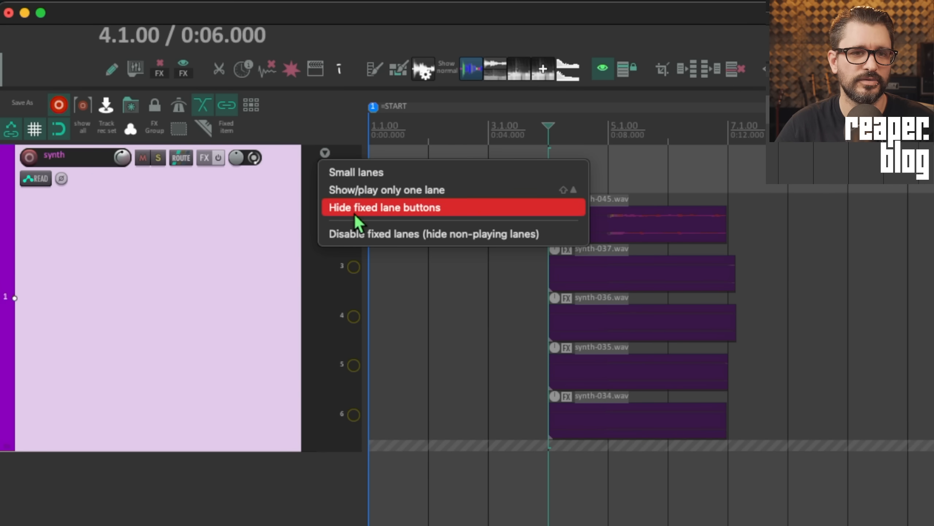
{"action": "left_click", "coordinate": [478, 235]}
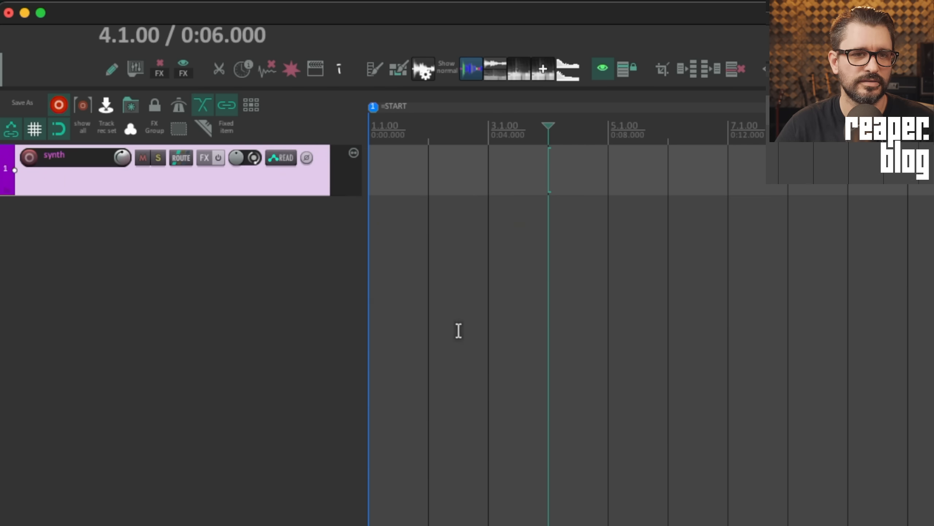
{"action": "left_click", "coordinate": [354, 155]}
Step: Hide the synth track's fixed lane buttons and show them again, repeating the toggle for comparison
{"action": "left_click", "coordinate": [326, 154]}
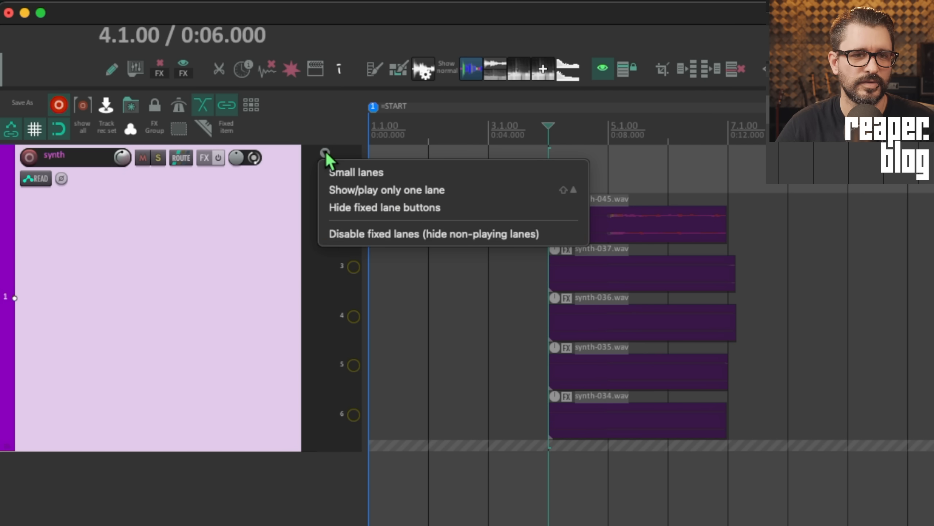
{"action": "left_click", "coordinate": [391, 214]}
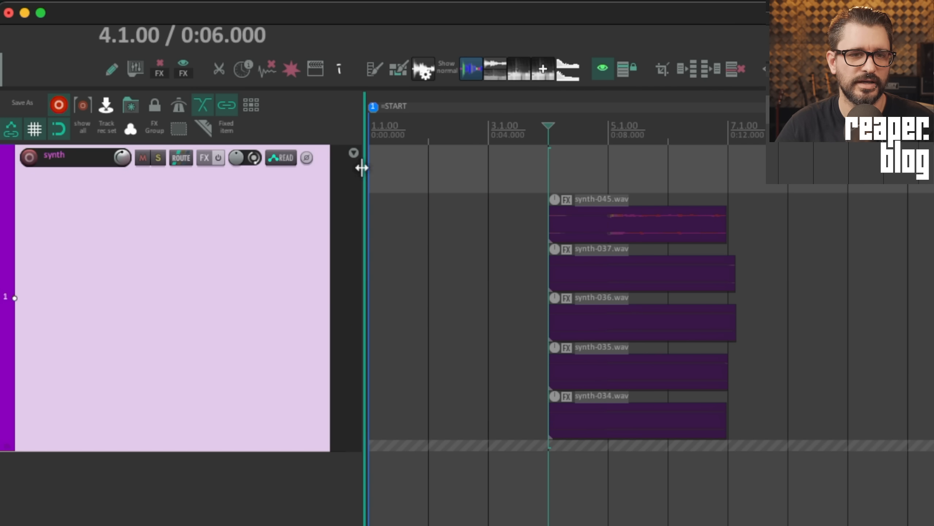
{"action": "left_click", "coordinate": [354, 153]}
{"action": "left_click", "coordinate": [395, 209]}
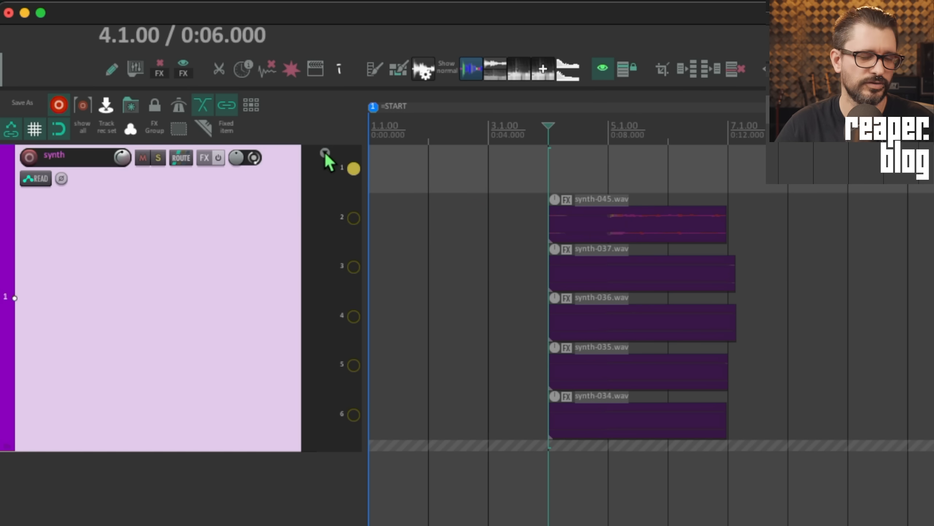
{"action": "left_click", "coordinate": [325, 153]}
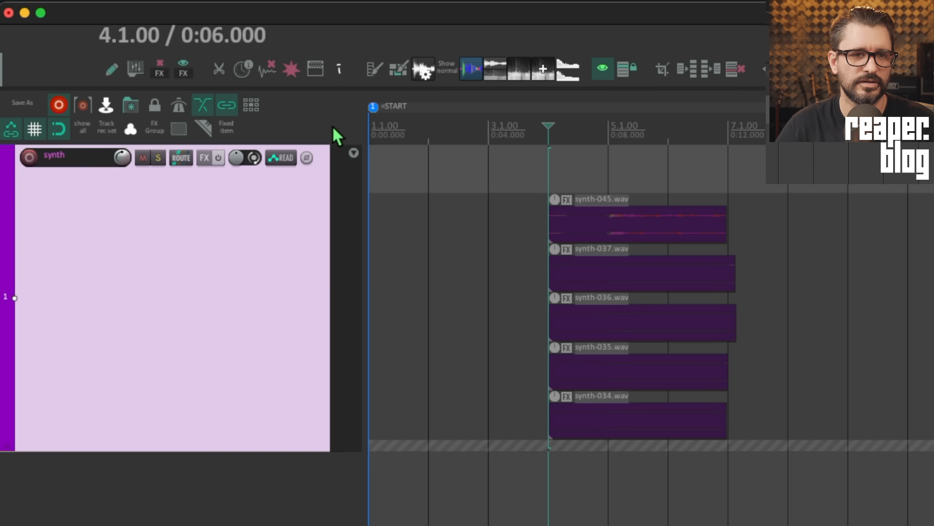
{"action": "left_click", "coordinate": [354, 153]}
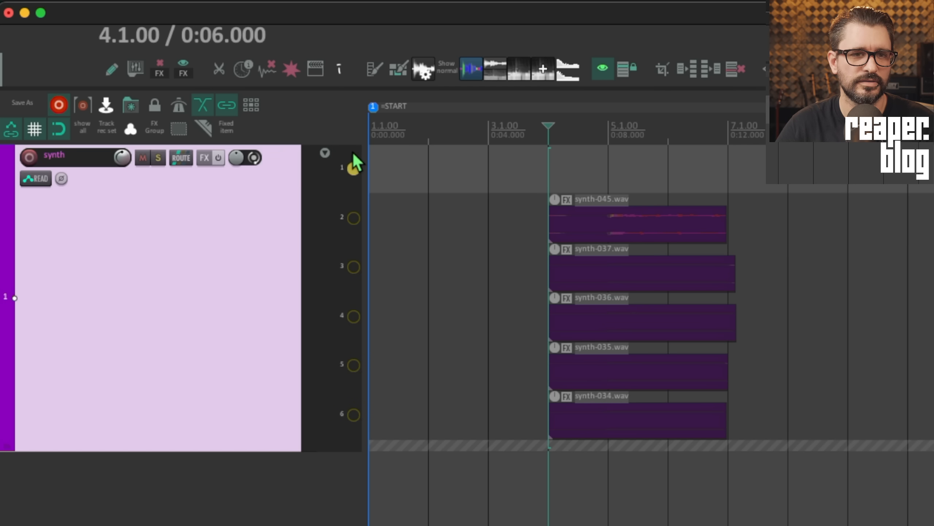
Step: Switch the synth track between its lane displays, including a single lane, and return to all lanes at full size
{"action": "left_click", "coordinate": [325, 153]}
{"action": "left_click", "coordinate": [325, 153]}
{"action": "left_click", "coordinate": [325, 153]}
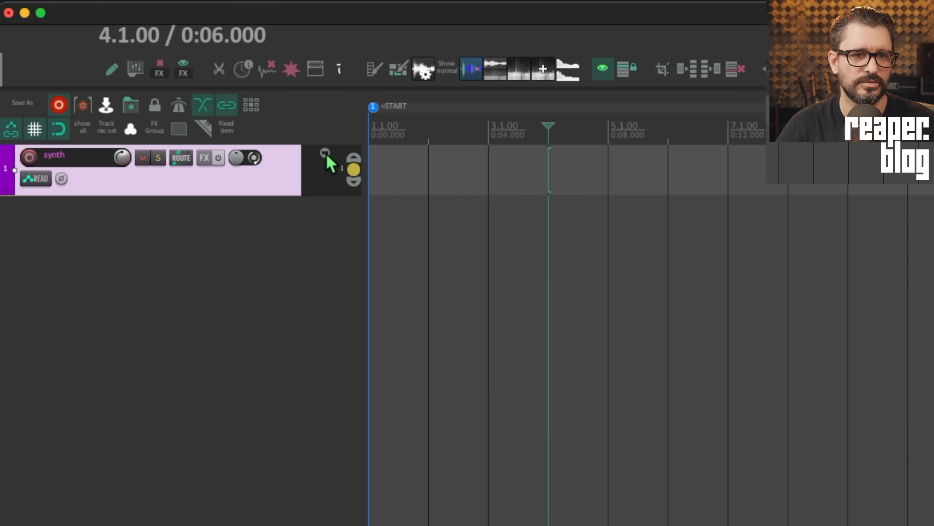
{"action": "left_click", "coordinate": [325, 153]}
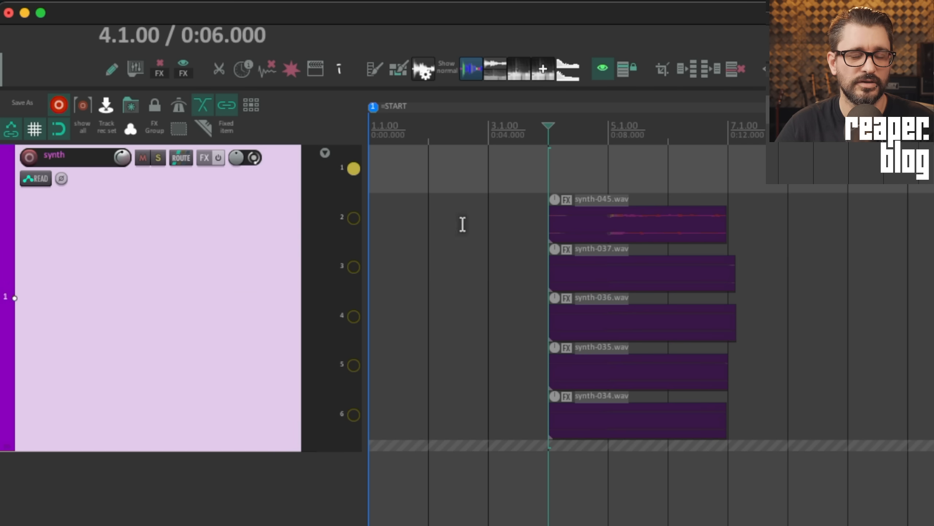
{"action": "left_click", "coordinate": [325, 152]}
{"action": "left_click", "coordinate": [326, 152]}
Step: Examine the Track Control Panel preference for what the fixed lane collapse button changes, including its available display options
{"action": "key", "text": "super+comma"}
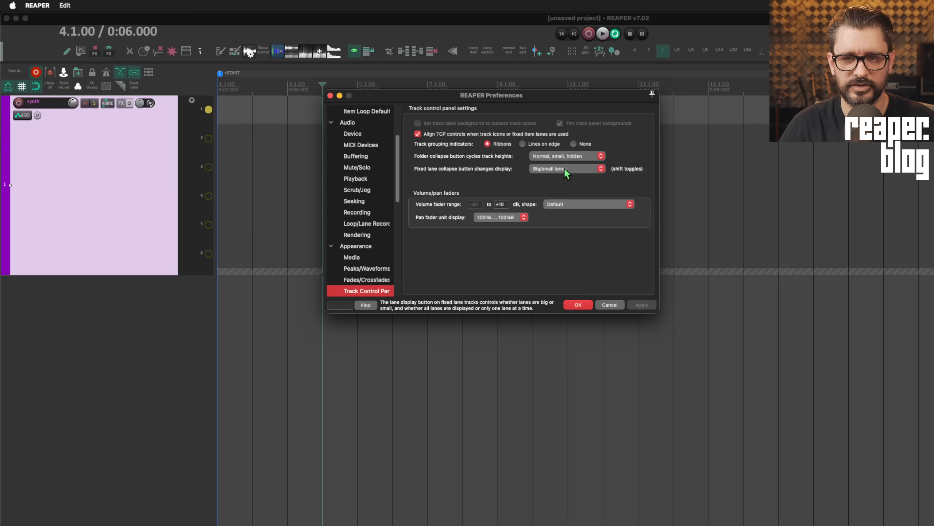
{"action": "left_click", "coordinate": [565, 170]}
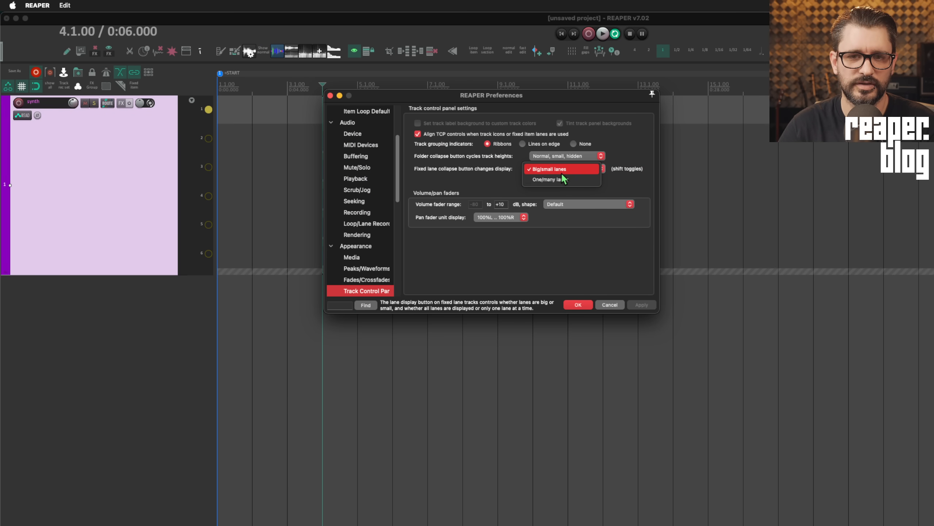
{"action": "left_click", "coordinate": [635, 172]}
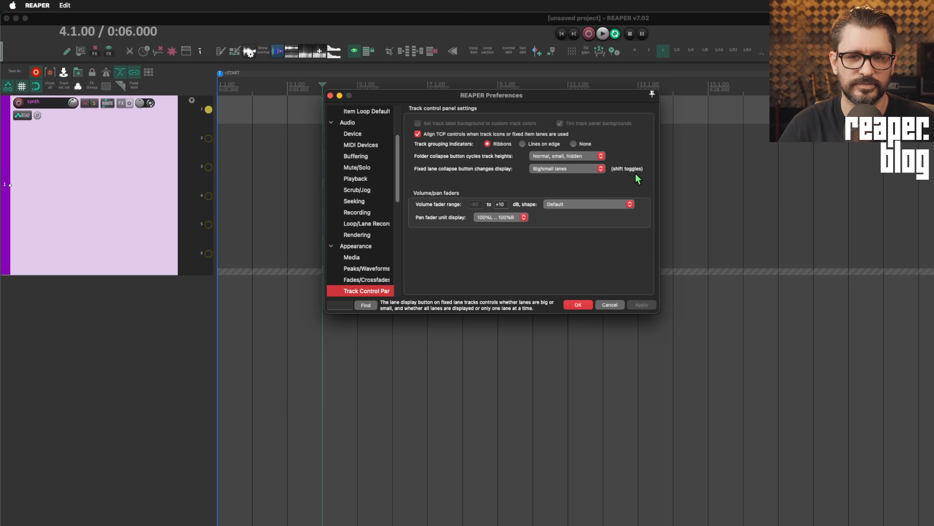
Step: In the Track/Send Defaults preferences, toggle Fixed item lanes off and back on, and open the fixed lane defaults
{"action": "scroll", "coordinate": [381, 180], "scroll_direction": "up", "scroll_amount": 5}
{"action": "left_click", "coordinate": [375, 167]}
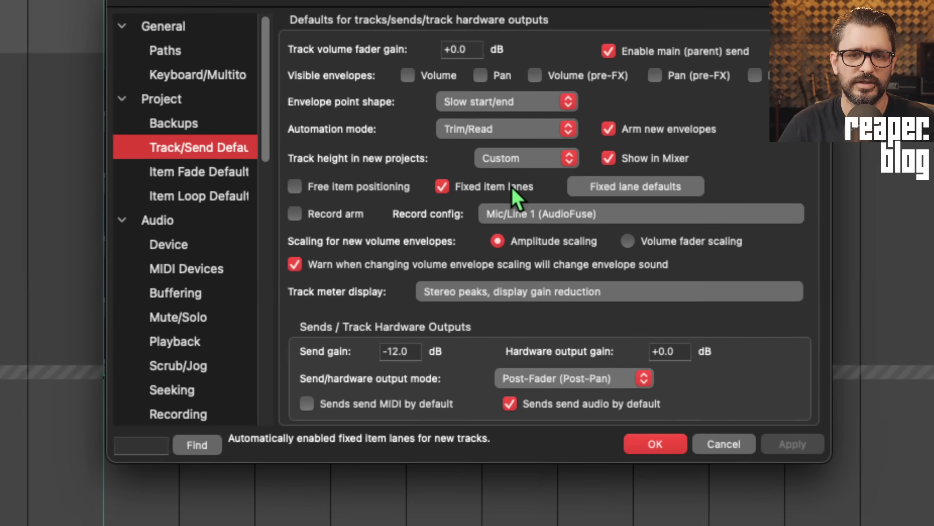
{"action": "left_click", "coordinate": [511, 186]}
{"action": "left_click", "coordinate": [511, 187]}
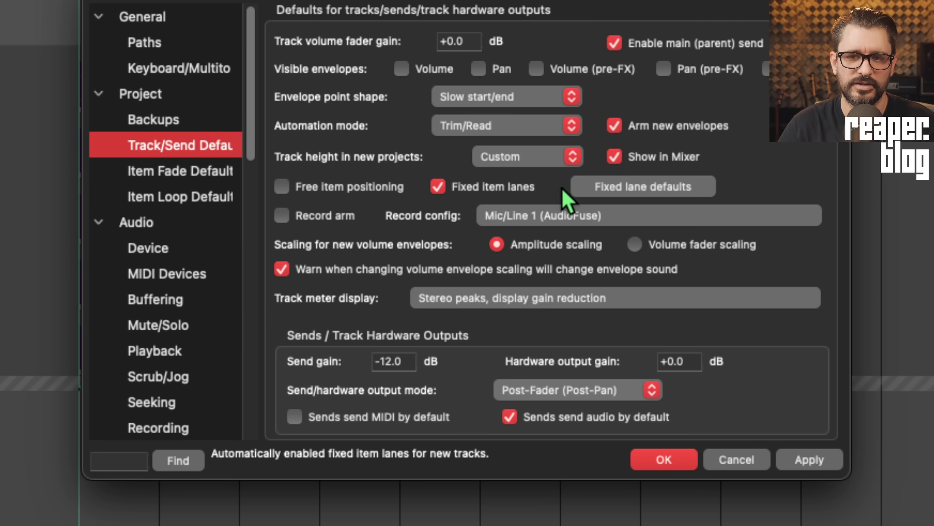
{"action": "left_click", "coordinate": [642, 187]}
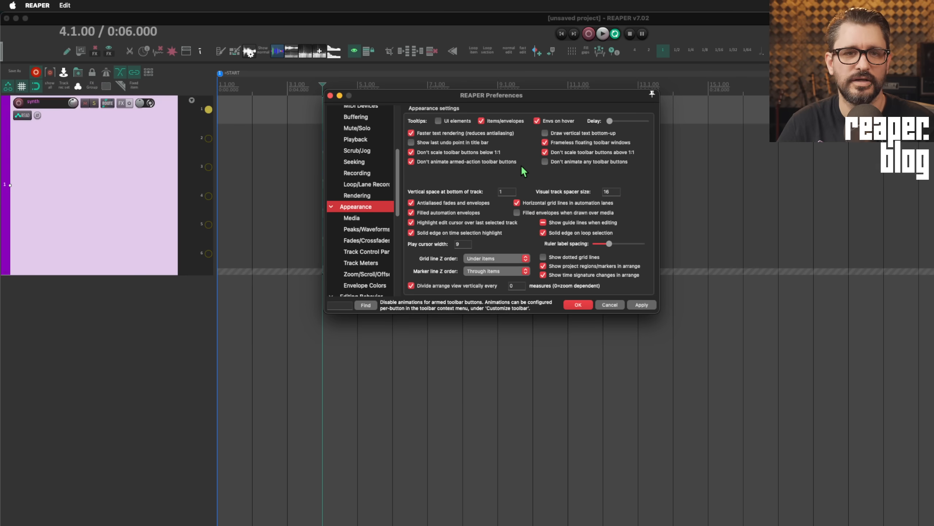
Step: With a toolbar action armed, turn off Don't animate armed-action toolbar buttons and apply Don't animate any toolbar buttons in the Appearance preferences
{"action": "left_click", "coordinate": [179, 84]}
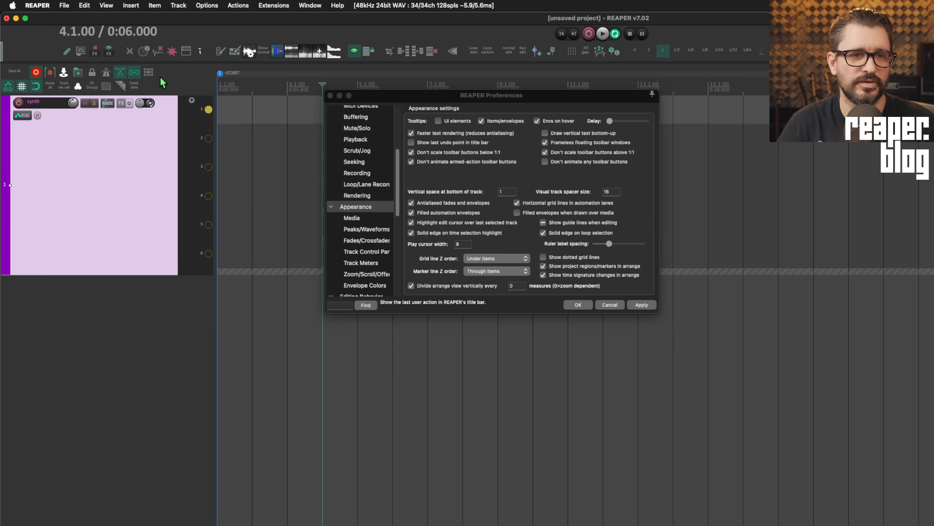
{"action": "left_click", "coordinate": [123, 87]}
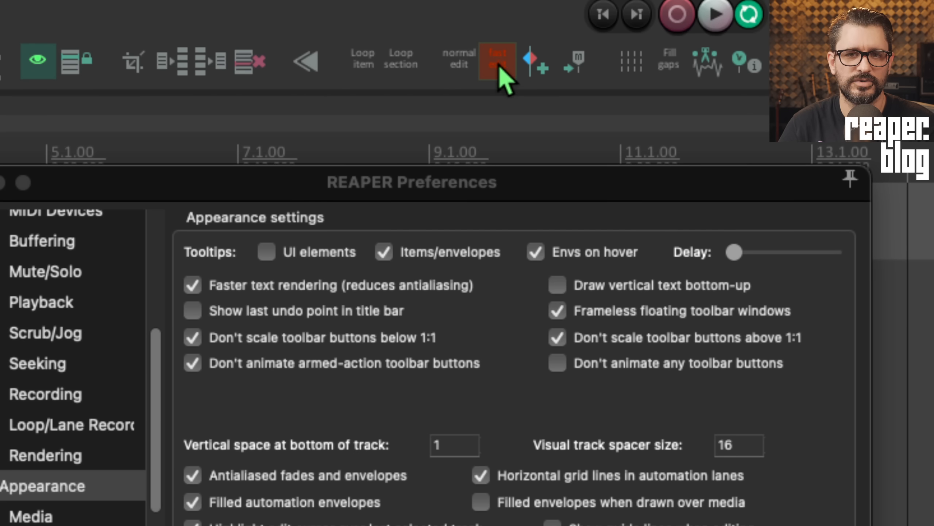
{"action": "left_click", "coordinate": [342, 364]}
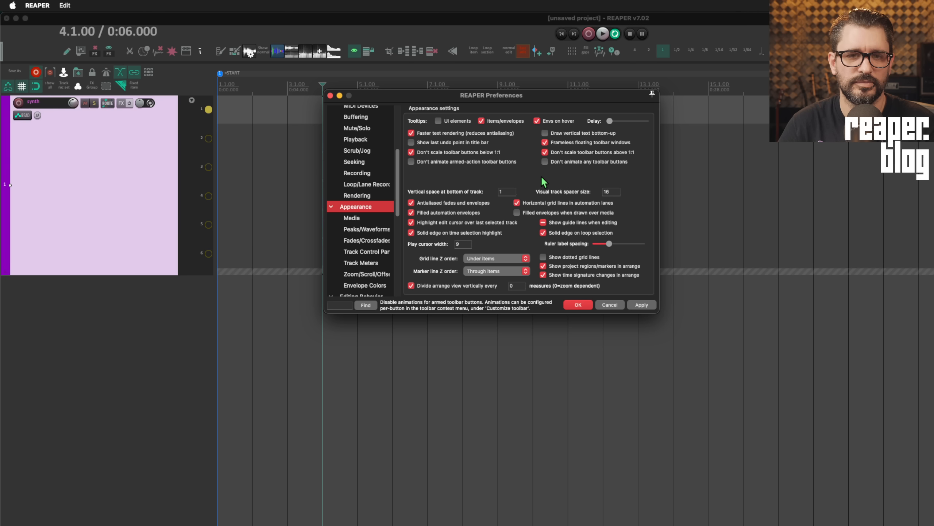
{"action": "left_click", "coordinate": [564, 161]}
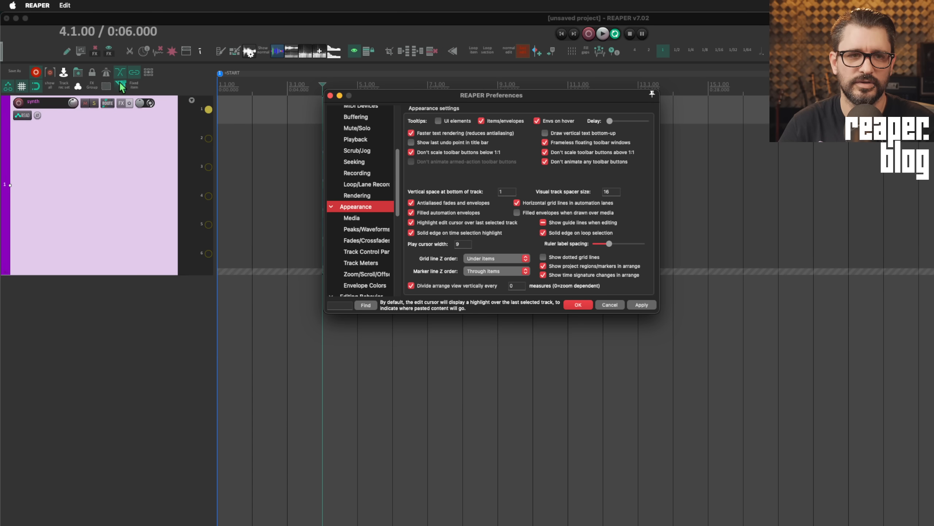
{"action": "left_click", "coordinate": [642, 305]}
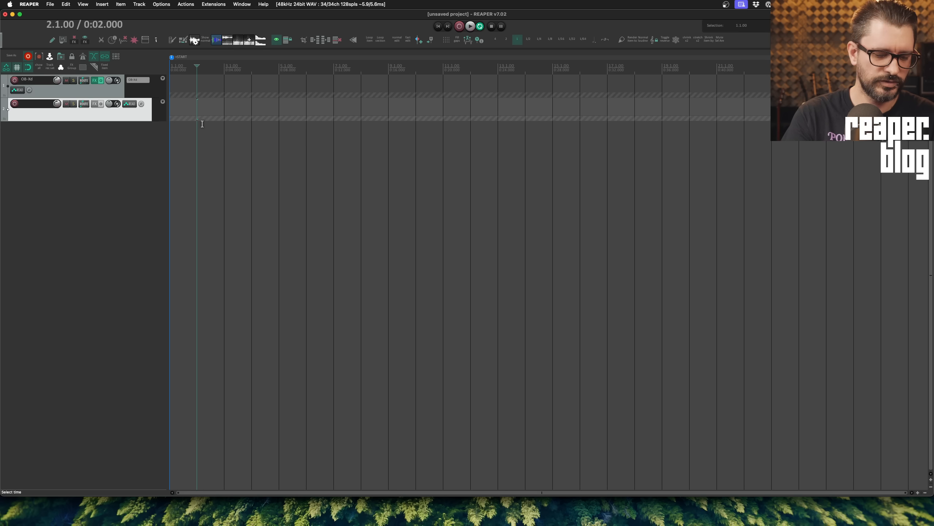
Step: In the MIDI Devices preferences, sort the MIDI inputs by Device, Status and finally Input
{"action": "key", "text": "super+comma"}
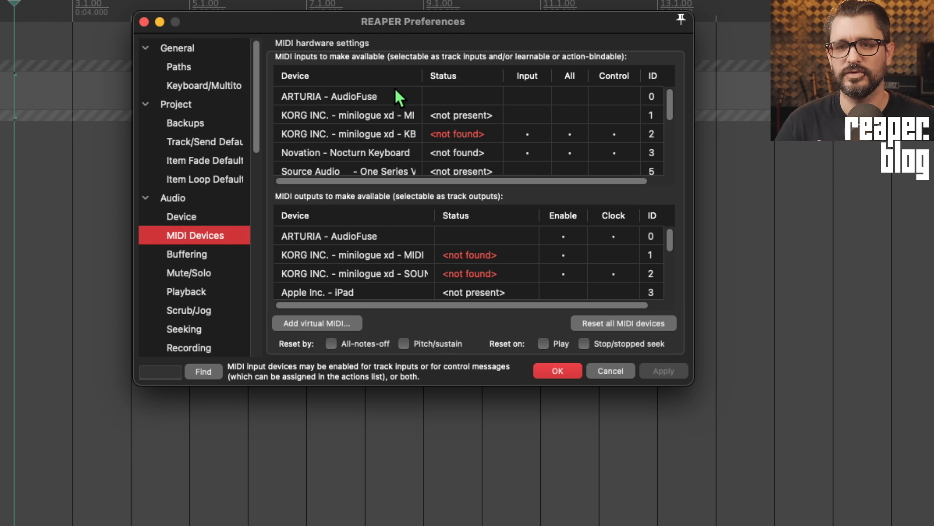
{"action": "left_click", "coordinate": [385, 78]}
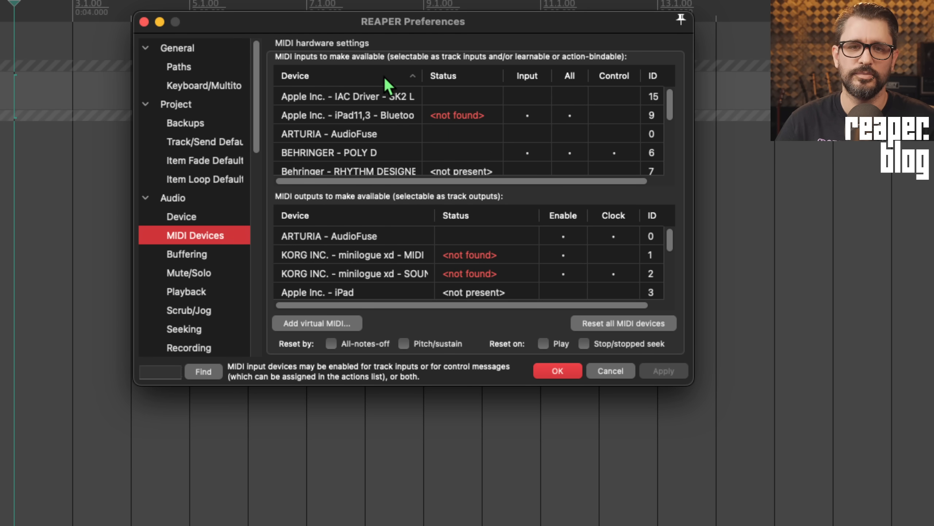
{"action": "left_click", "coordinate": [462, 76]}
{"action": "left_click", "coordinate": [533, 77]}
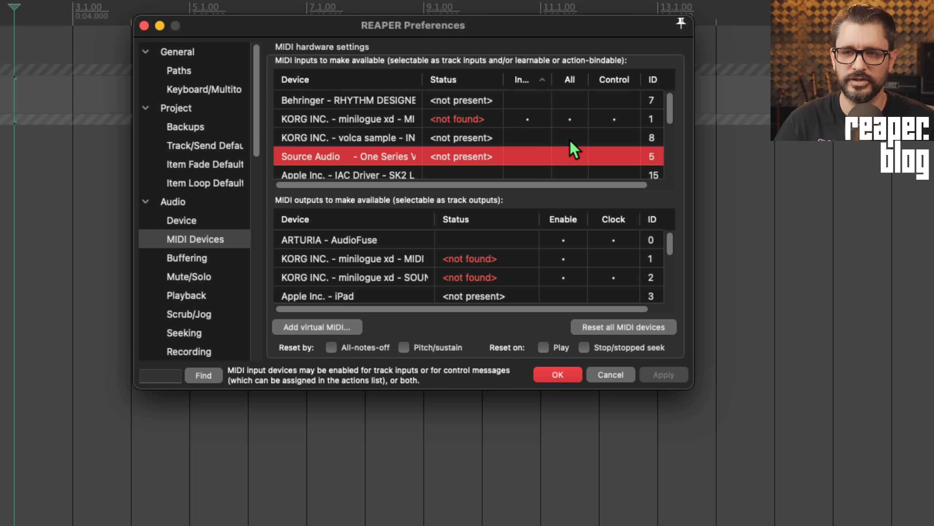
Step: Disable the KORG minilogue xd MIDI input with ID 1 and turn on abbreviation of long device names
{"action": "left_click", "coordinate": [568, 120]}
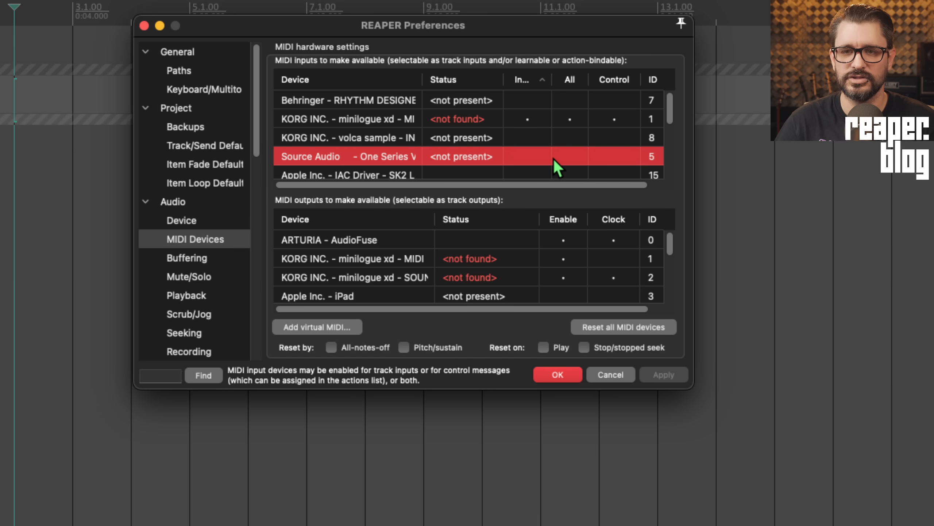
{"action": "right_click", "coordinate": [409, 119]}
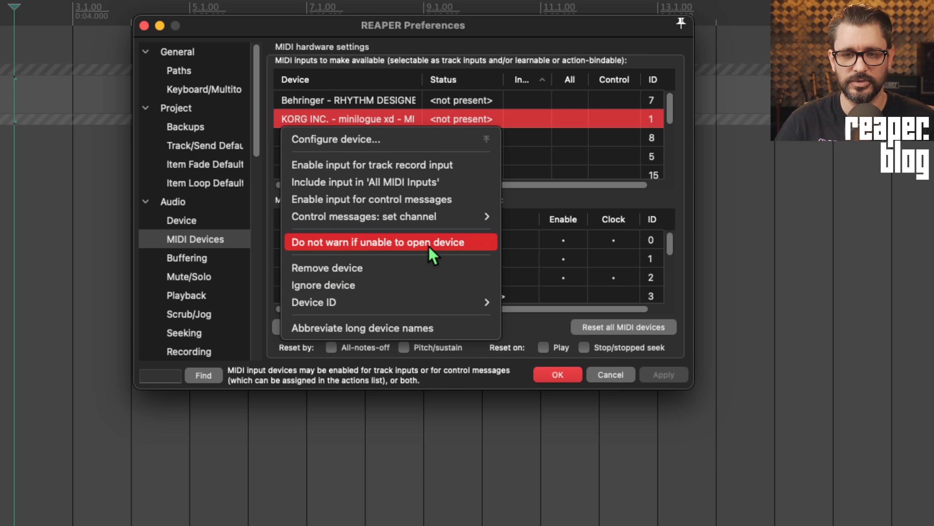
{"action": "left_click", "coordinate": [349, 332]}
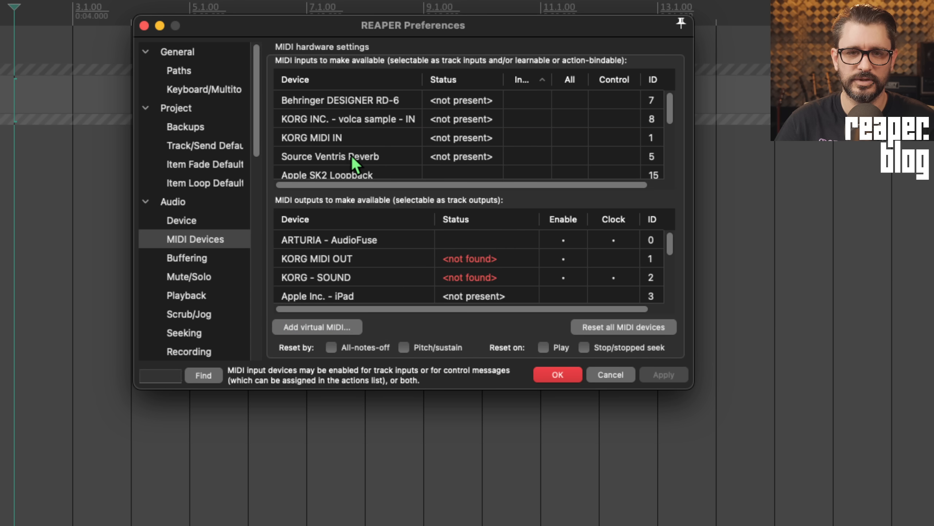
Step: Restore the full MIDI device names and abbreviate them again to compare the two displays
{"action": "right_click", "coordinate": [367, 129]}
{"action": "left_click", "coordinate": [366, 330]}
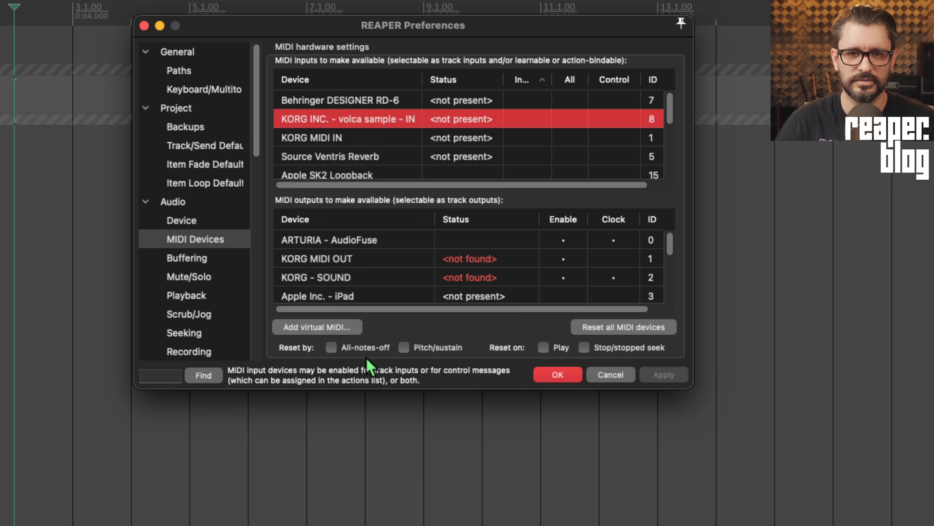
{"action": "right_click", "coordinate": [372, 121]}
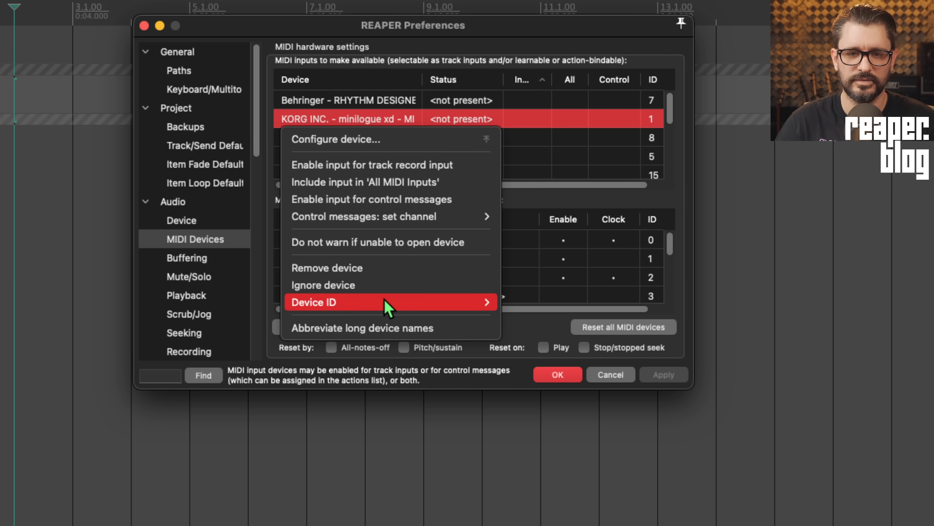
{"action": "left_click", "coordinate": [391, 327]}
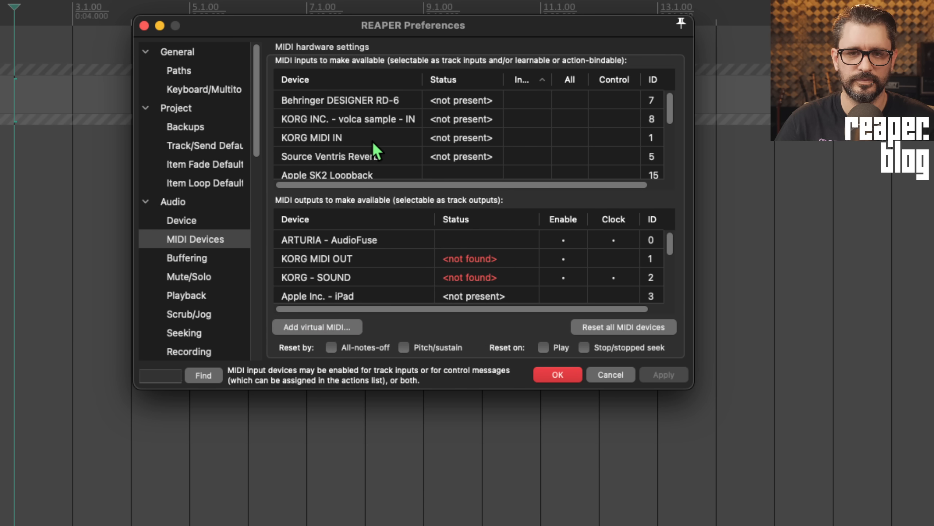
Step: Add a virtual loopback MIDI device and select it in the MIDI inputs list
{"action": "scroll", "coordinate": [372, 141], "scroll_direction": "down", "scroll_amount": 5}
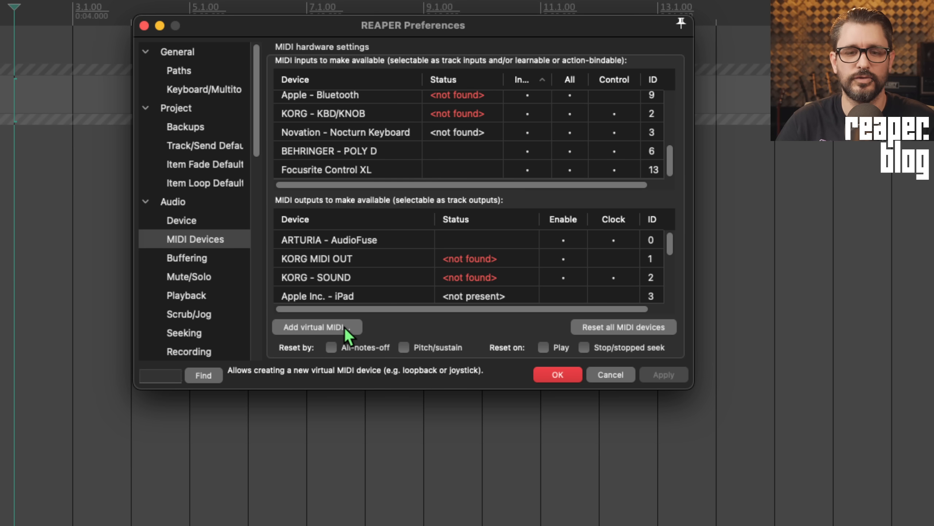
{"action": "left_click", "coordinate": [327, 325]}
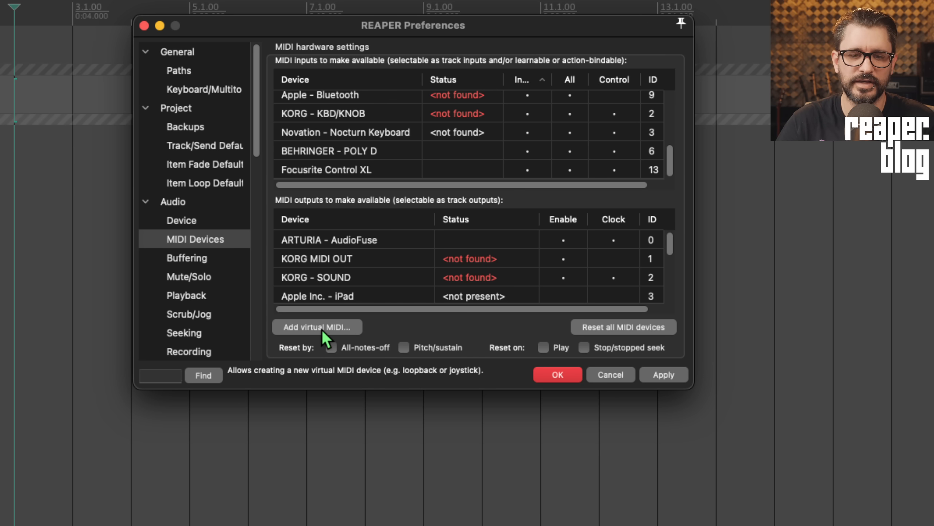
{"action": "left_click", "coordinate": [321, 329]}
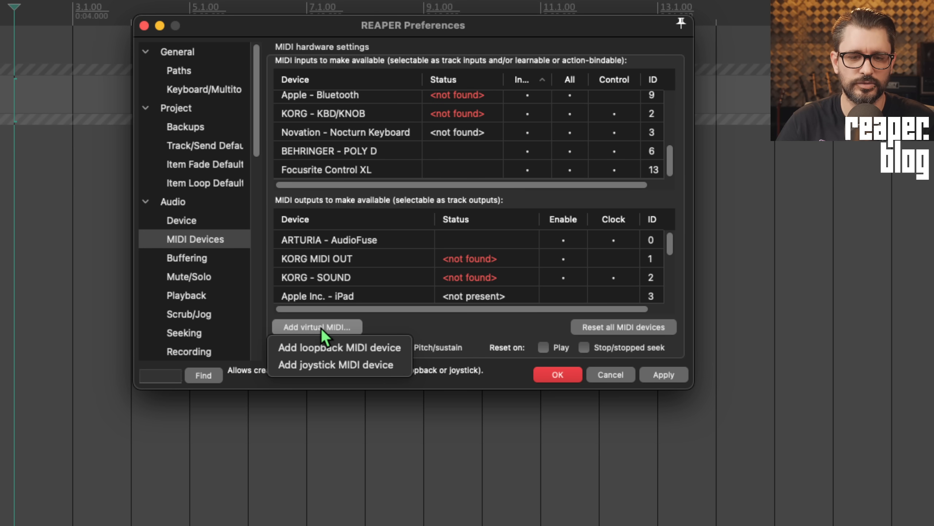
{"action": "left_click", "coordinate": [381, 347]}
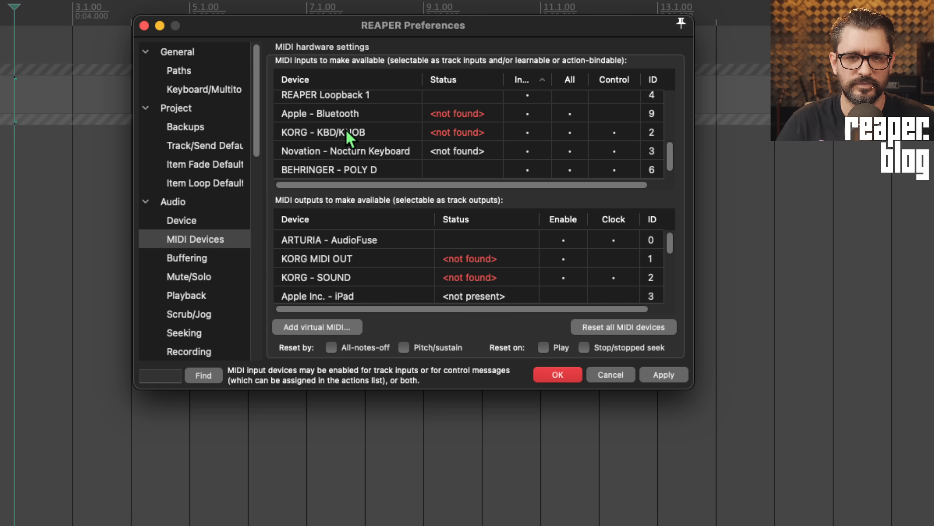
{"action": "left_click", "coordinate": [348, 97]}
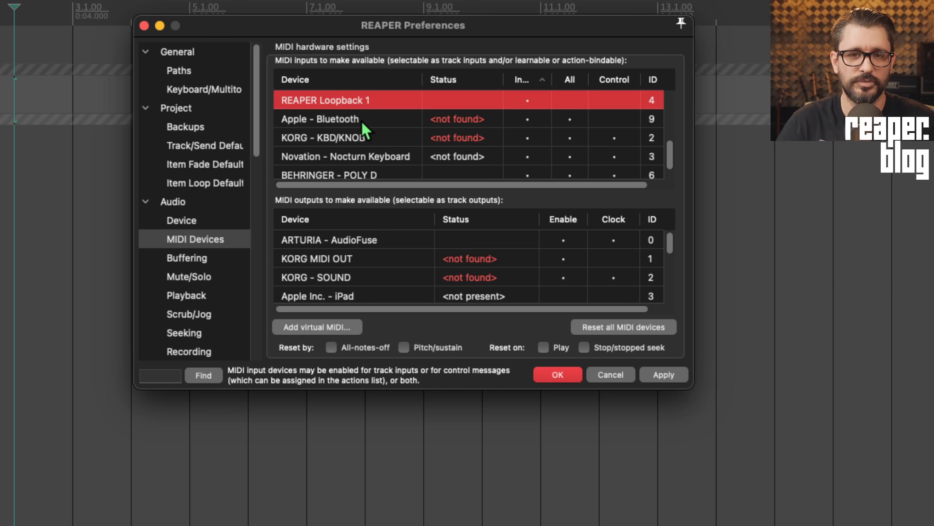
Step: Open the configuration of the REAPER Loopback 1 MIDI input, review its options and accept the dialog
{"action": "double_click", "coordinate": [377, 101]}
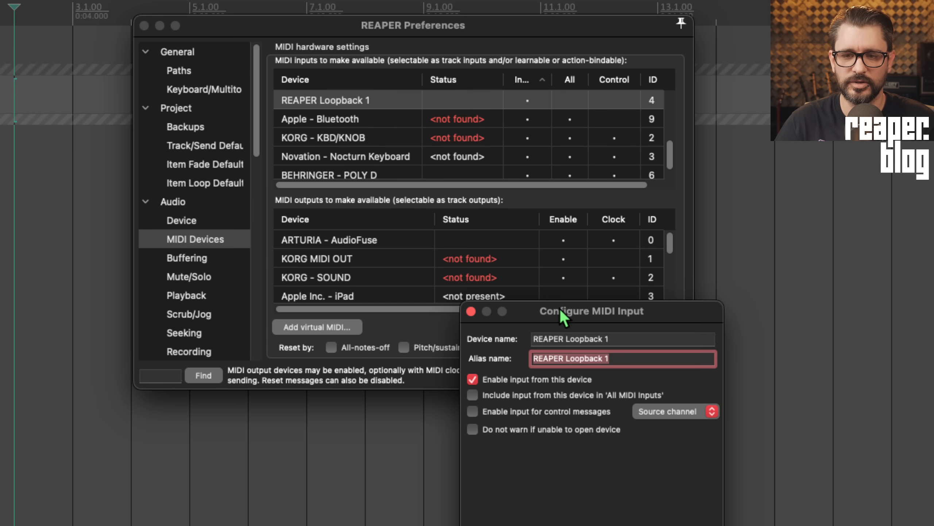
{"action": "left_click_drag", "start_coordinate": [562, 316], "coordinate": [403, 101]}
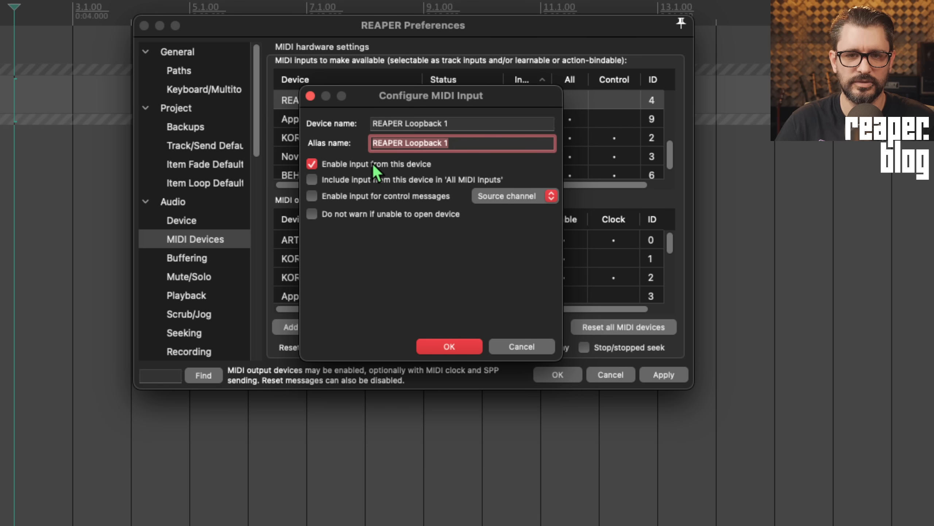
{"action": "left_click", "coordinate": [454, 344]}
Step: Look through the MIDI outputs, sort them by device name in descending order and select REAPER Loopback 1
{"action": "scroll", "coordinate": [379, 261], "scroll_direction": "down", "scroll_amount": 5}
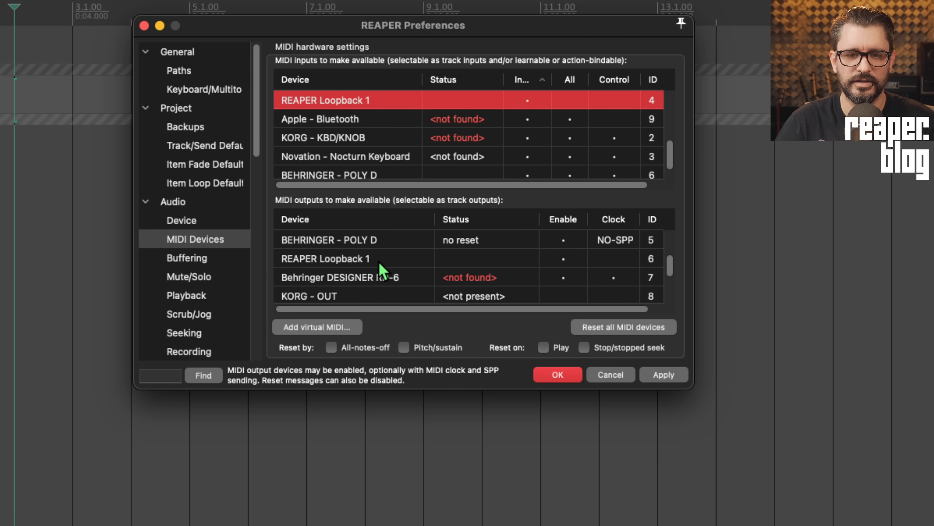
{"action": "scroll", "coordinate": [379, 263], "scroll_direction": "down", "scroll_amount": 2}
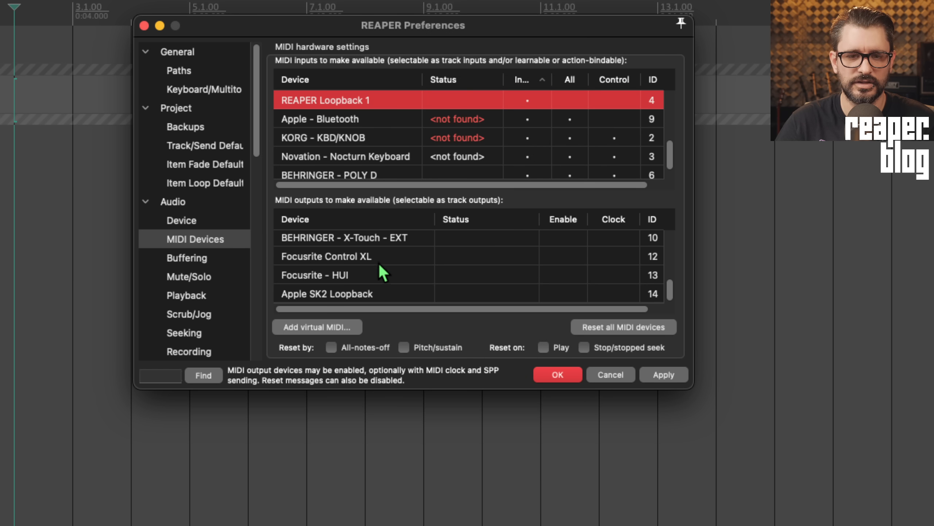
{"action": "scroll", "coordinate": [379, 268], "scroll_direction": "up", "scroll_amount": 10}
{"action": "left_click", "coordinate": [369, 220]}
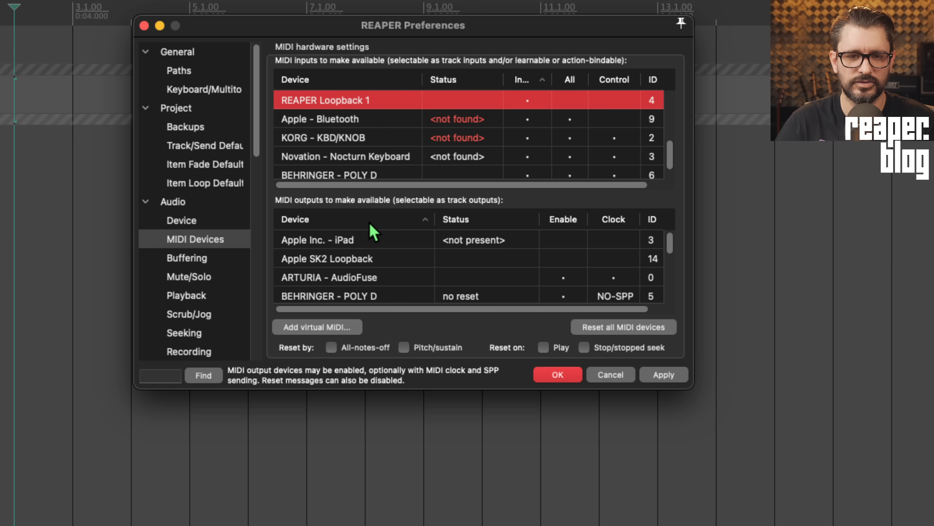
{"action": "left_click", "coordinate": [369, 221]}
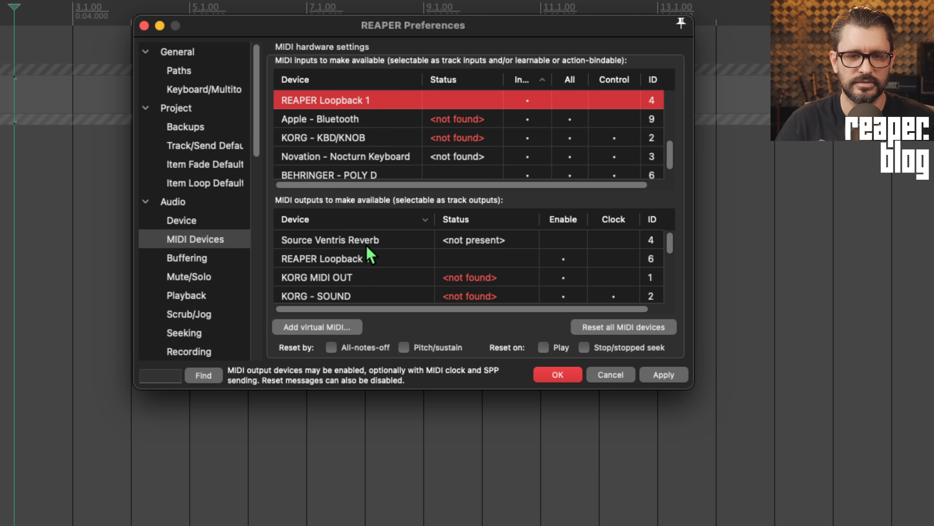
{"action": "left_click", "coordinate": [385, 264]}
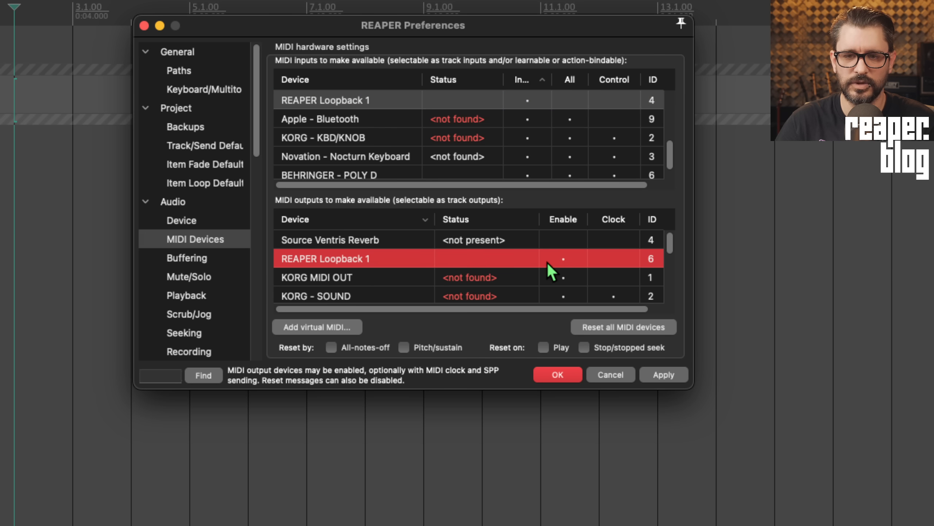
Step: Review the configuration of the REAPER Loopback 1 MIDI output and confirm the preferences
{"action": "double_click", "coordinate": [389, 257]}
{"action": "left_click_drag", "start_coordinate": [544, 336], "coordinate": [392, 129]}
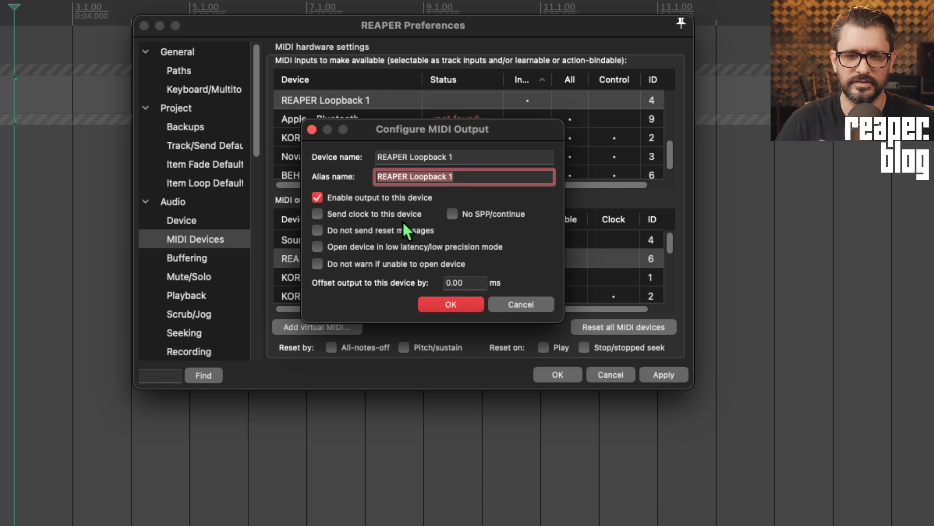
{"action": "left_click", "coordinate": [445, 303]}
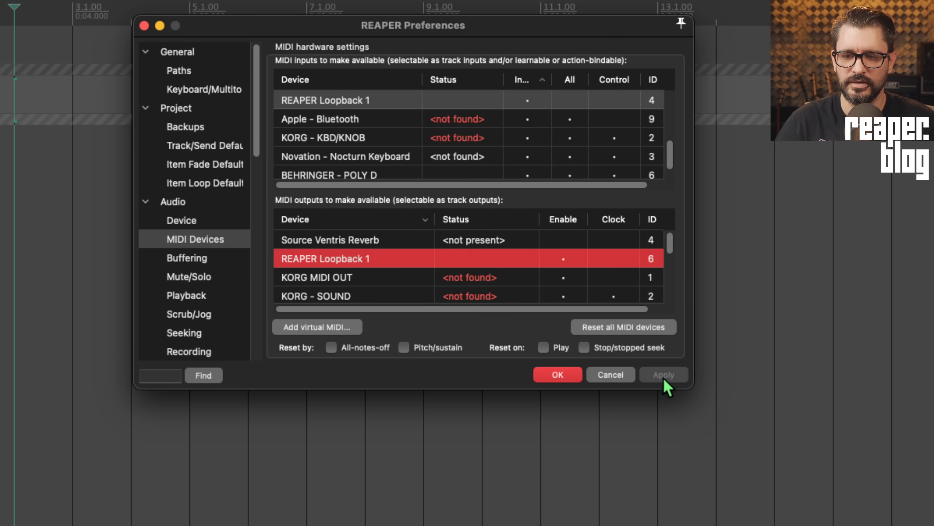
{"action": "left_click", "coordinate": [558, 374]}
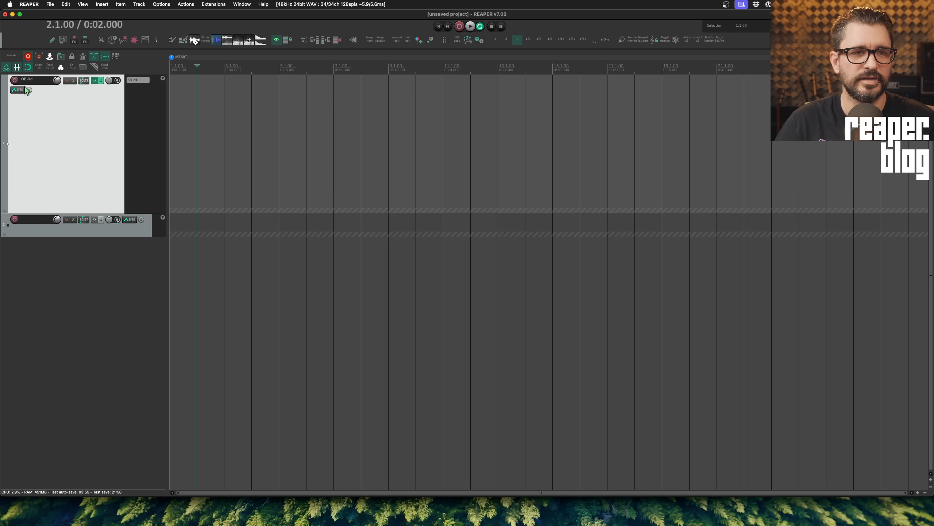
Step: Record-arm the OB-Xd track and examine the REAPER Loopback 1 channels offered as its MIDI input
{"action": "left_click", "coordinate": [45, 96]}
{"action": "left_click", "coordinate": [73, 89]}
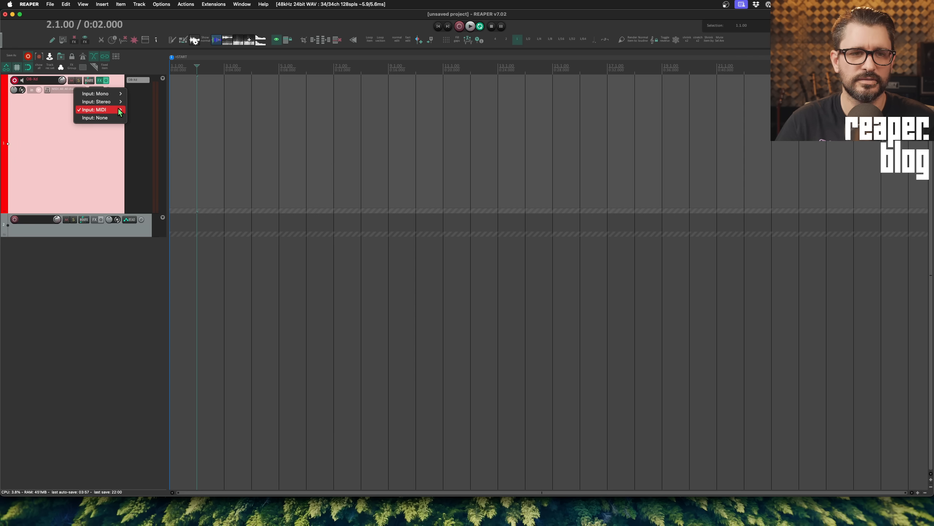
{"action": "mouse_move", "coordinate": [120, 110]}
{"action": "mouse_move", "coordinate": [152, 126]}
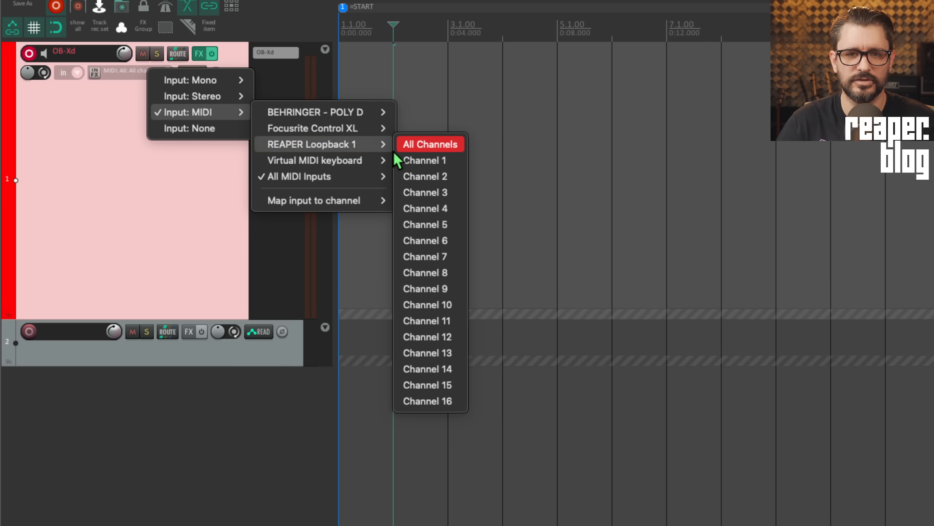
{"action": "left_click", "coordinate": [230, 155]}
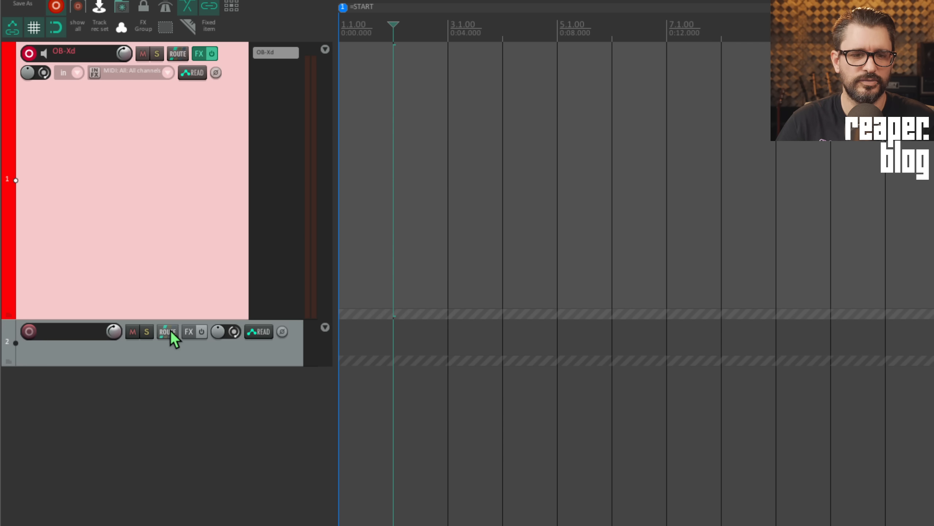
Step: Set the MIDI hardware output of track 2 to REAPER Loopback 1
{"action": "left_click", "coordinate": [168, 331]}
{"action": "left_click_drag", "start_coordinate": [414, 333], "coordinate": [273, 58]}
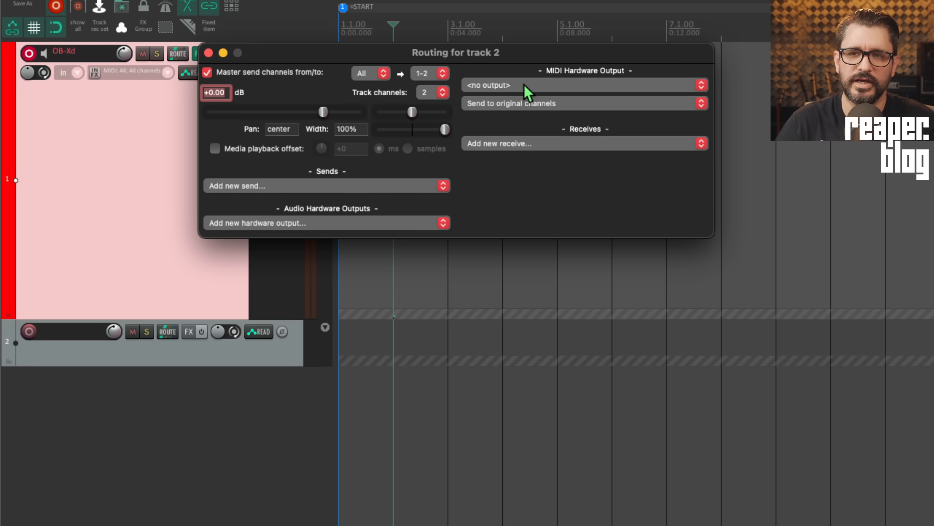
{"action": "left_click", "coordinate": [596, 86]}
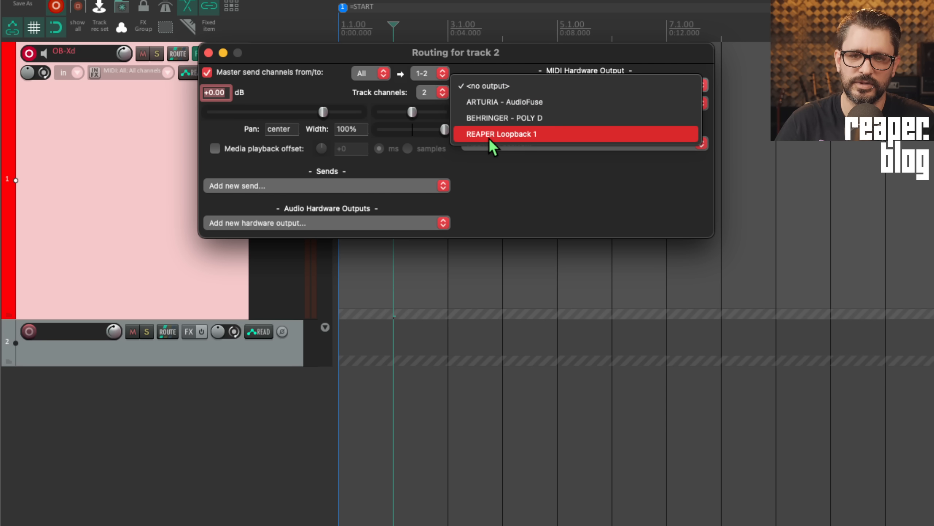
{"action": "left_click", "coordinate": [541, 136]}
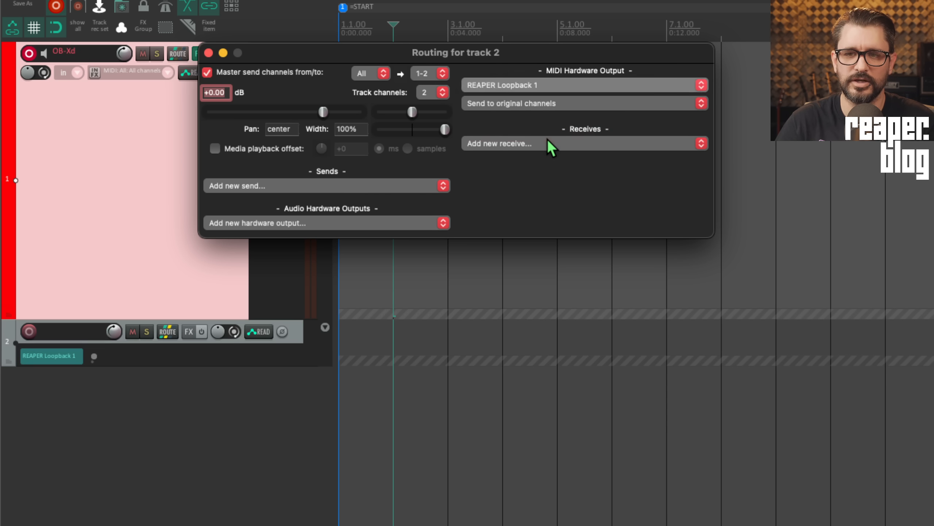
Step: Check the available MIDI send channels and set the MIDI hardware output of track 2 to <no output>
{"action": "left_click", "coordinate": [529, 103]}
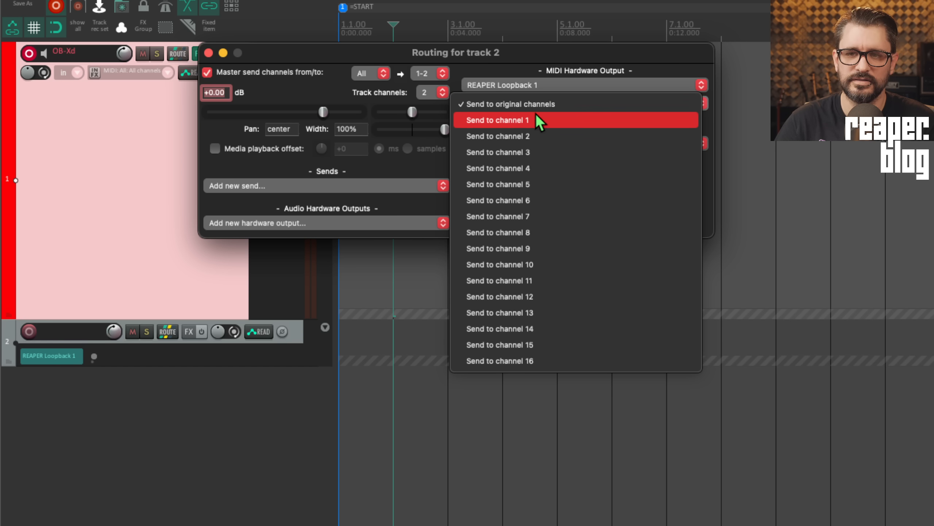
{"action": "left_click", "coordinate": [524, 74]}
{"action": "left_click", "coordinate": [526, 85]}
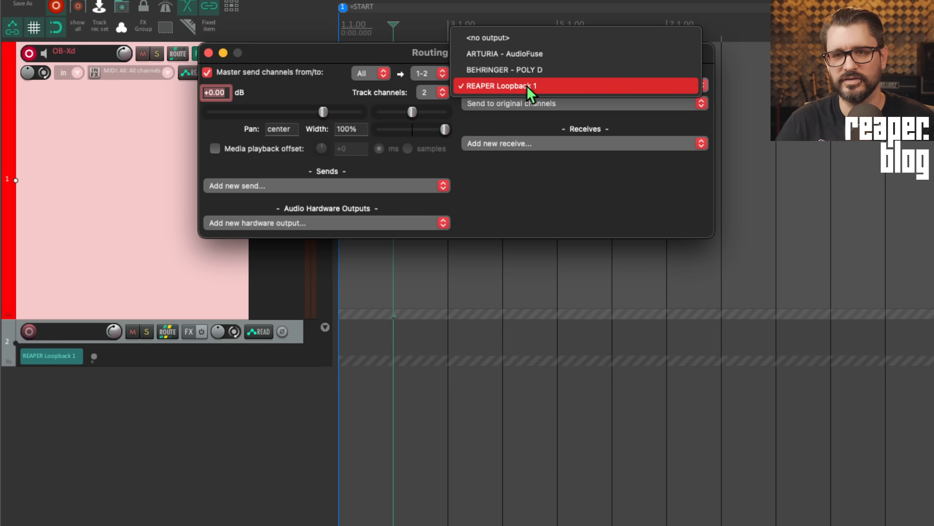
{"action": "left_click", "coordinate": [498, 43]}
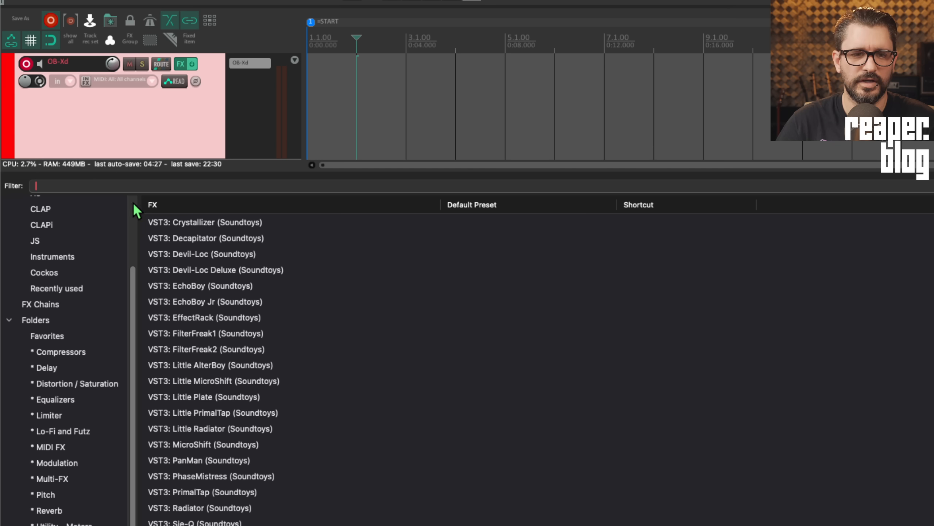
Step: Filter the effects list for ReaInsert and add the VST: ReaInsert (Cockos) plug-in
{"action": "type", "text": "rea"}
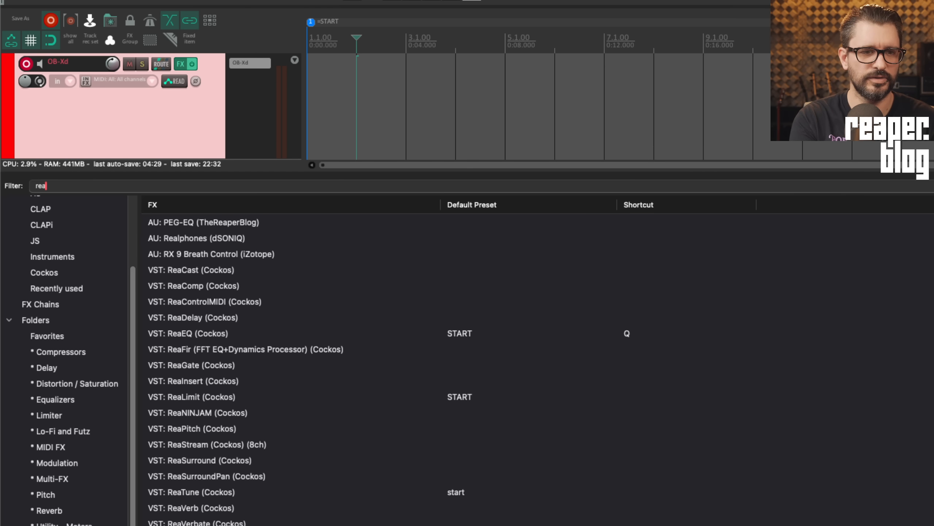
{"action": "type", "text": "in"}
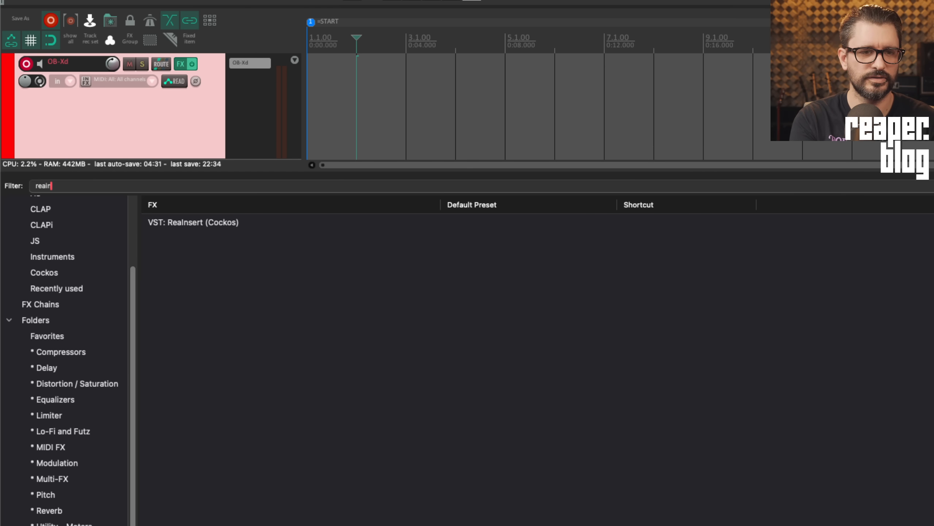
{"action": "left_click", "coordinate": [225, 221]}
{"action": "double_click", "coordinate": [224, 221]}
{"action": "left_click", "coordinate": [474, 175]}
{"action": "left_click", "coordinate": [454, 219]}
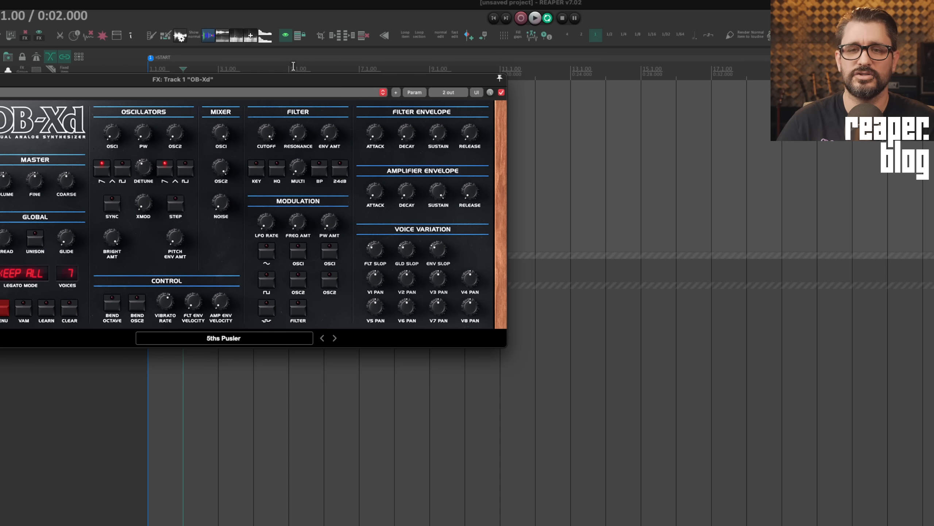
Step: Examine the MIDI input buses available in the OB-Xd plug-in's I/O routing options, including MIDI Buses 113-128
{"action": "left_click", "coordinate": [446, 94]}
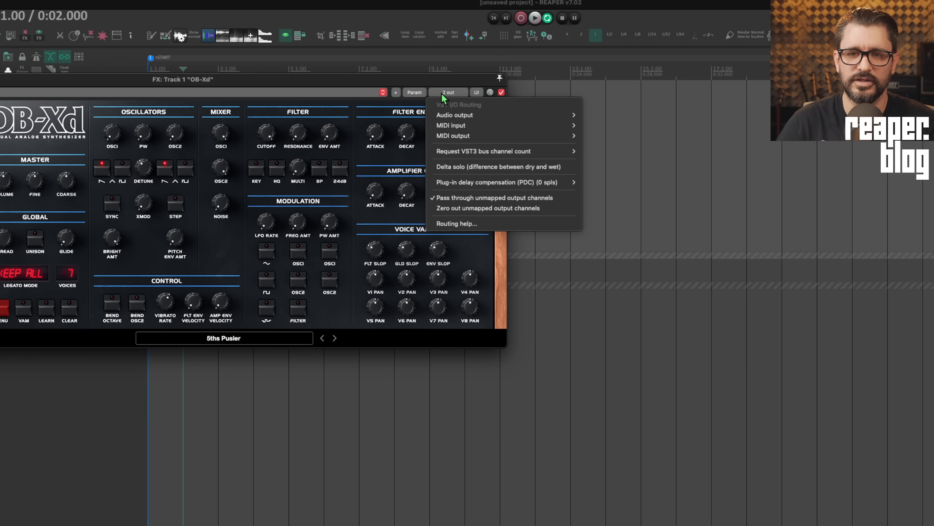
{"action": "mouse_move", "coordinate": [440, 129]}
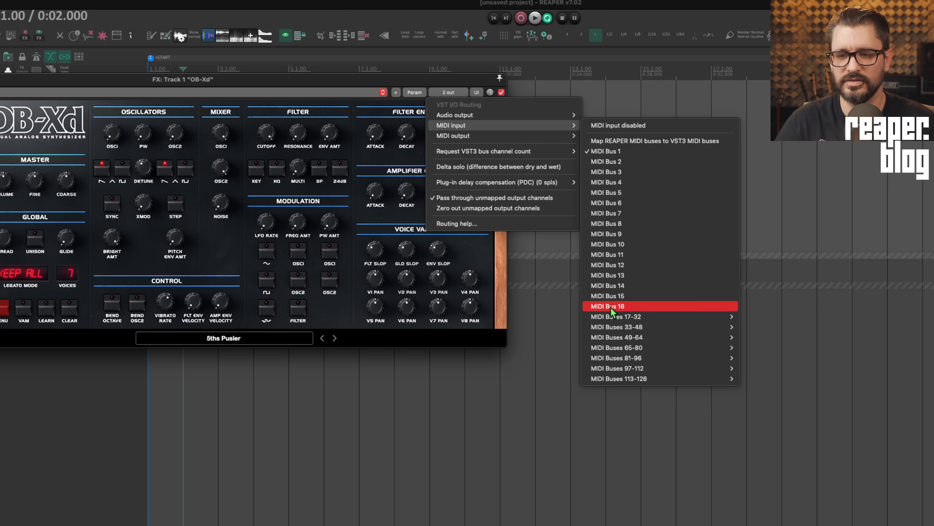
{"action": "mouse_move", "coordinate": [625, 379]}
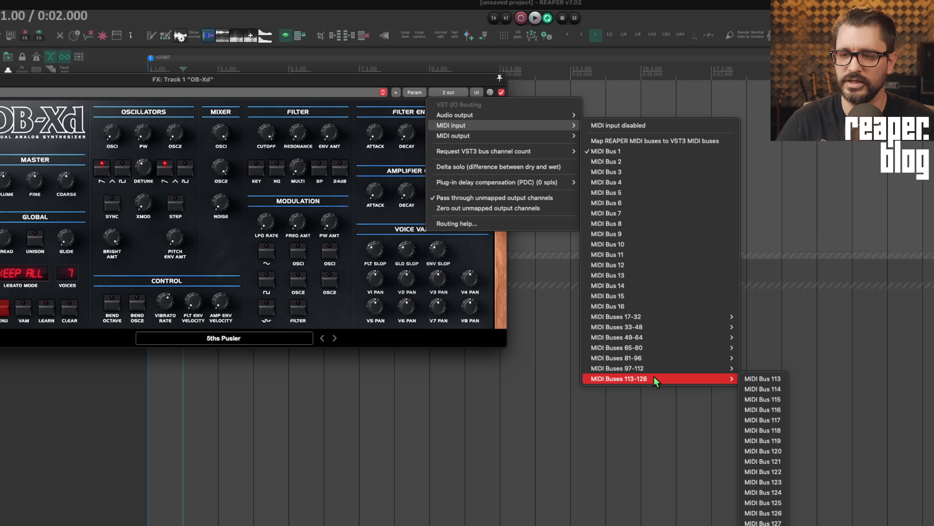
{"action": "mouse_move", "coordinate": [524, 136]}
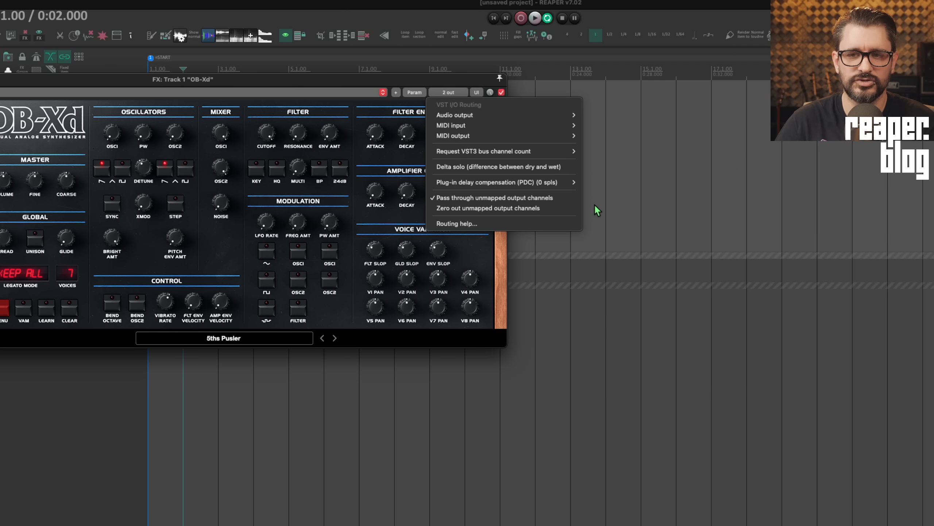
{"action": "left_click", "coordinate": [459, 78]}
Step: Disarm recording on the OB-Xd track and reposition its plug-in window over the arrangement
{"action": "left_click_drag", "start_coordinate": [458, 77], "coordinate": [659, 50]}
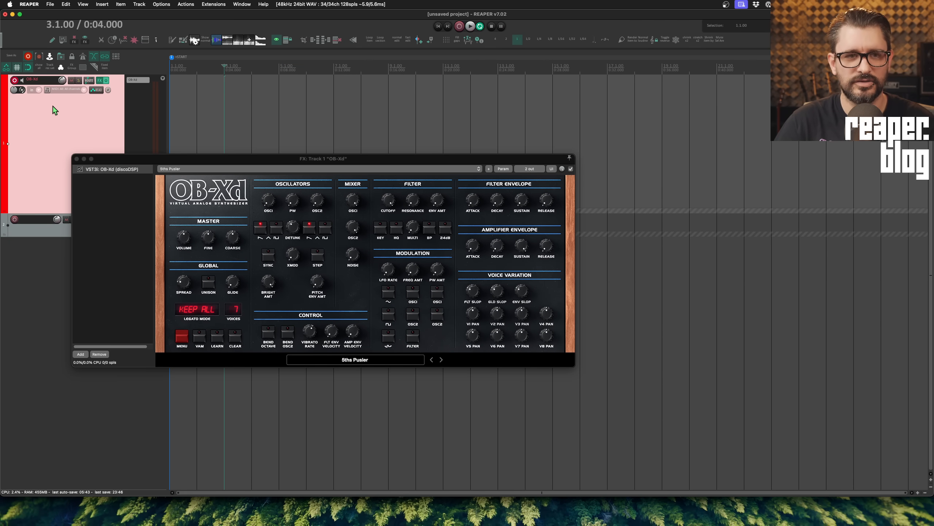
{"action": "left_click", "coordinate": [14, 81]}
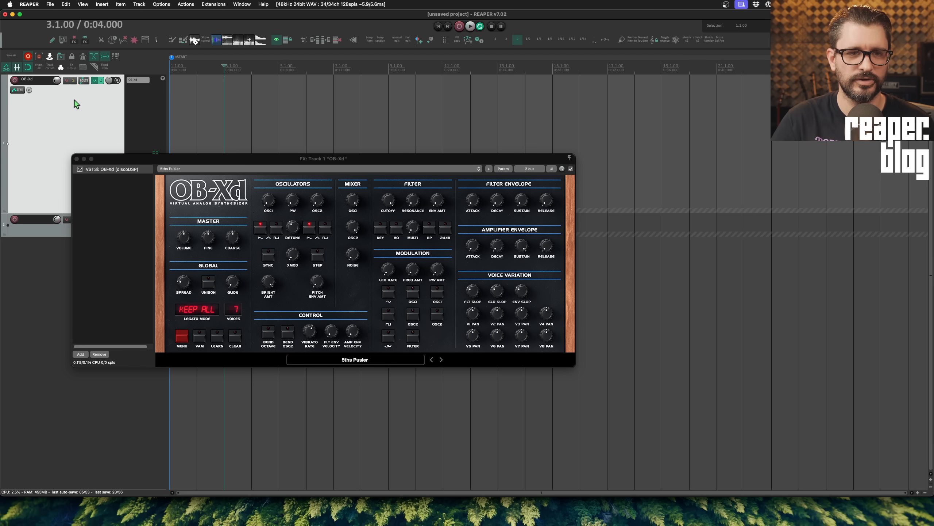
{"action": "left_click_drag", "start_coordinate": [159, 161], "coordinate": [244, 121]}
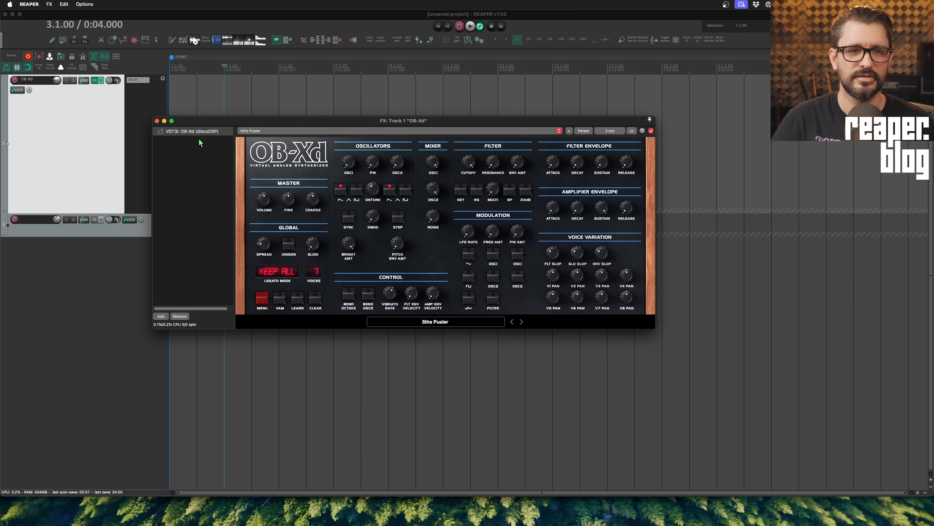
Step: Look up the action assigned to the Control+ESC shortcut in the action list, and close the list
{"action": "left_click", "coordinate": [90, 125]}
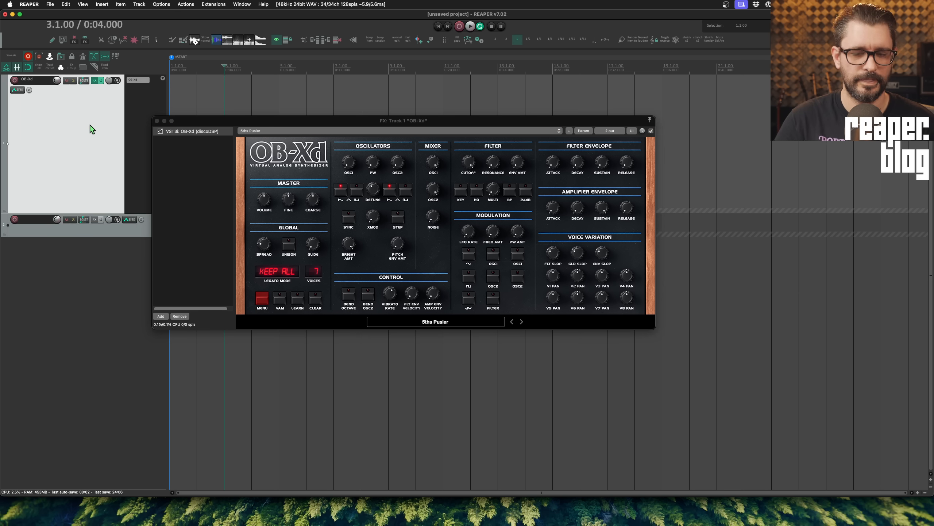
{"action": "key", "text": "shift+slash"}
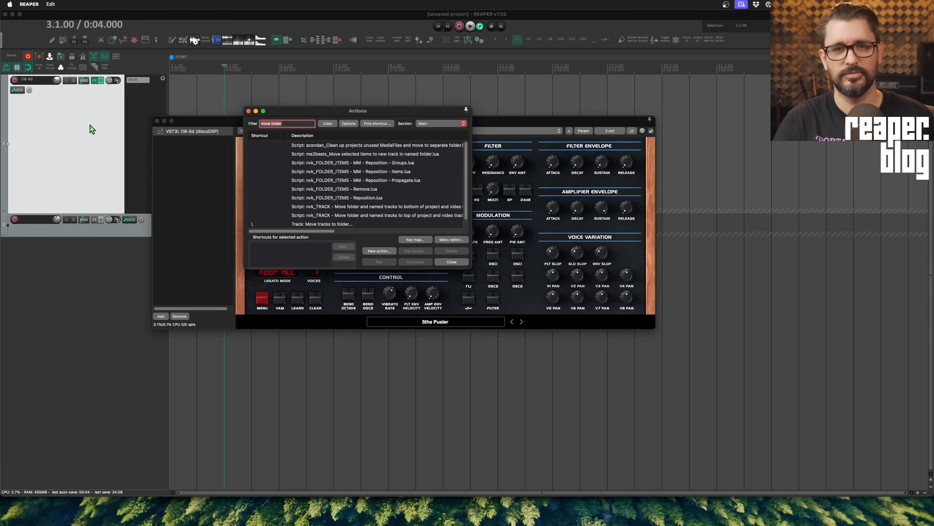
{"action": "left_click", "coordinate": [372, 125]}
{"action": "key", "text": "ctrl+Escape"}
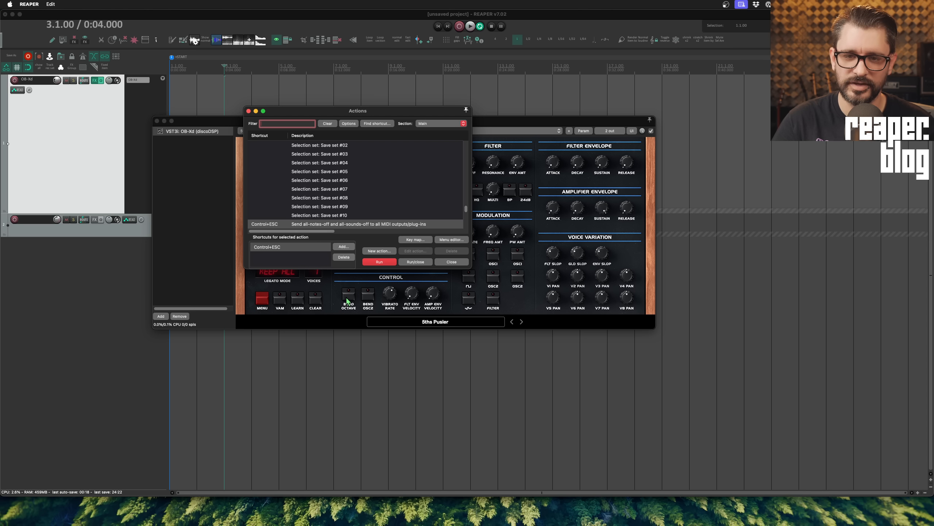
{"action": "left_click", "coordinate": [459, 263]}
{"action": "left_click_drag", "start_coordinate": [253, 121], "coordinate": [259, 115]}
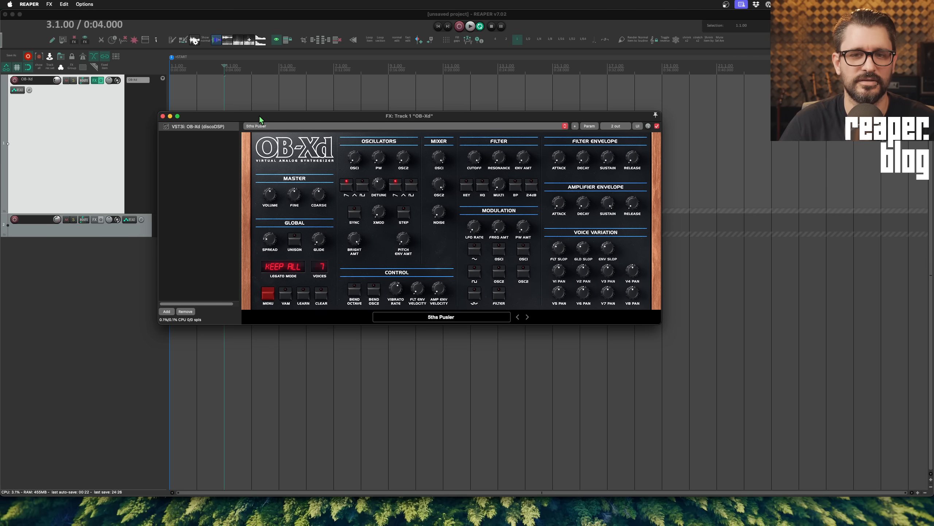
{"action": "left_click", "coordinate": [63, 124]}
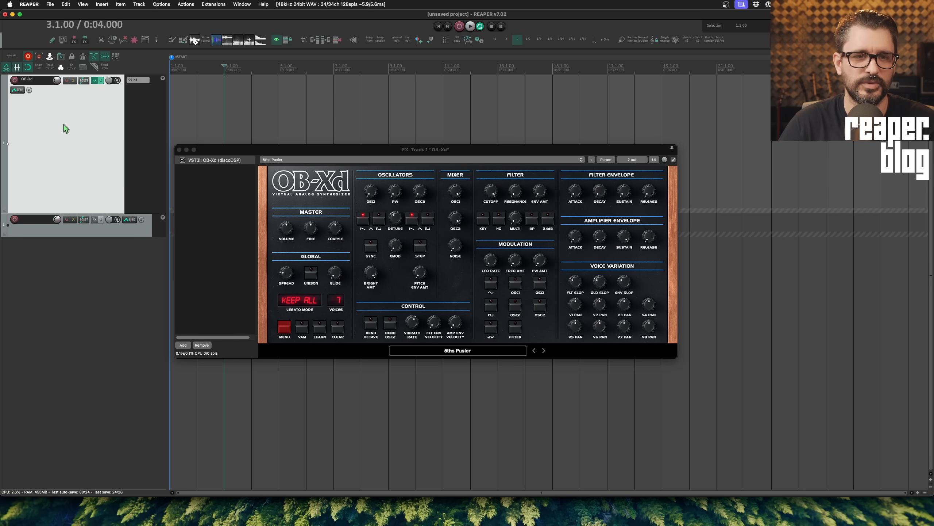
{"action": "left_click", "coordinate": [231, 146]}
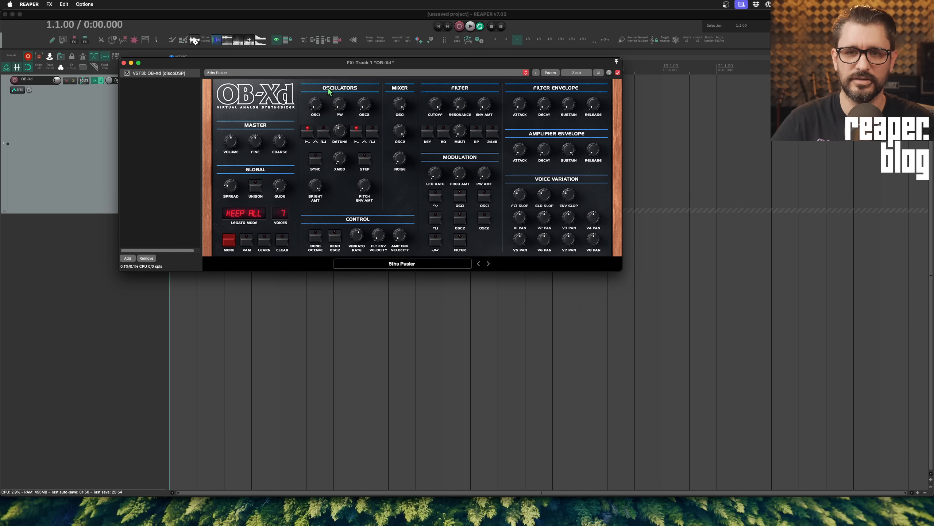
Step: Add a container to the OB-Xd track's effects chain and insert the VST3: EchoBoy Jr (Soundtoys) plug-in inside it
{"action": "right_click", "coordinate": [169, 138]}
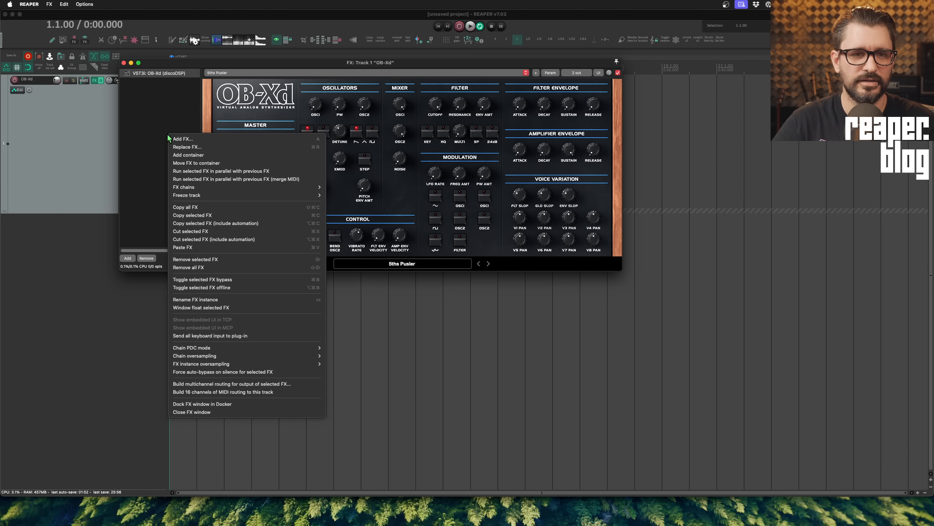
{"action": "left_click", "coordinate": [210, 155]}
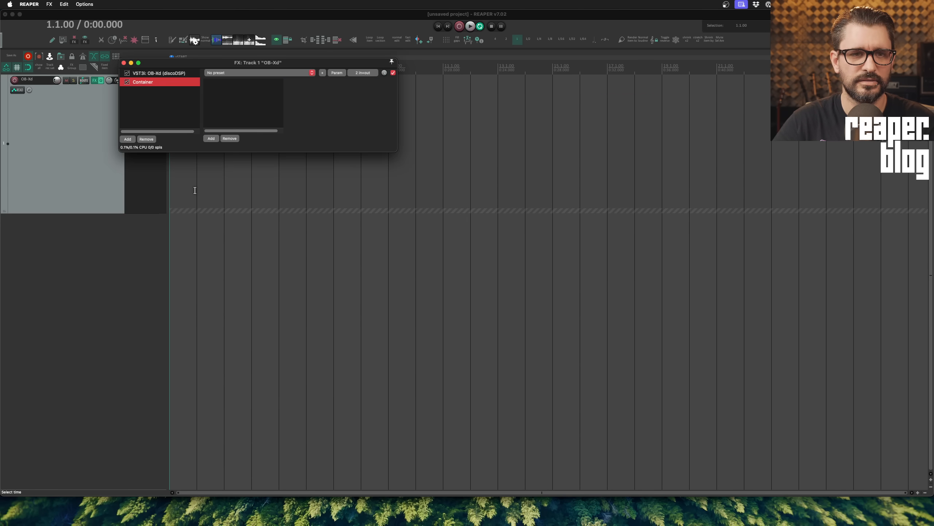
{"action": "right_click", "coordinate": [227, 90]}
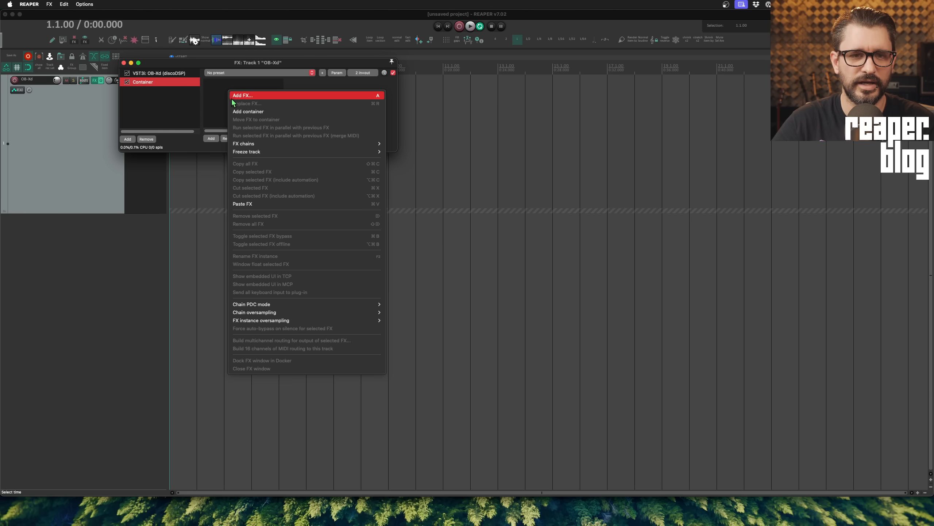
{"action": "left_click", "coordinate": [243, 97]}
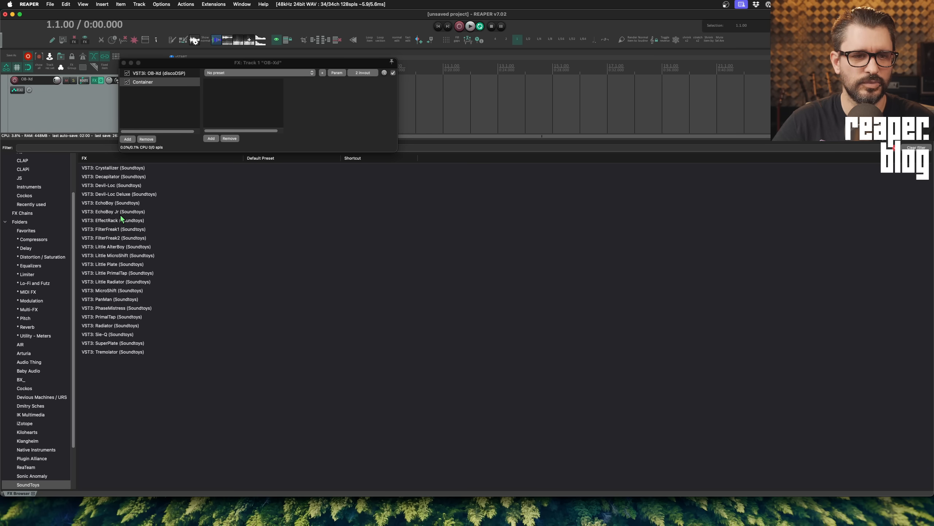
{"action": "left_click", "coordinate": [121, 214]}
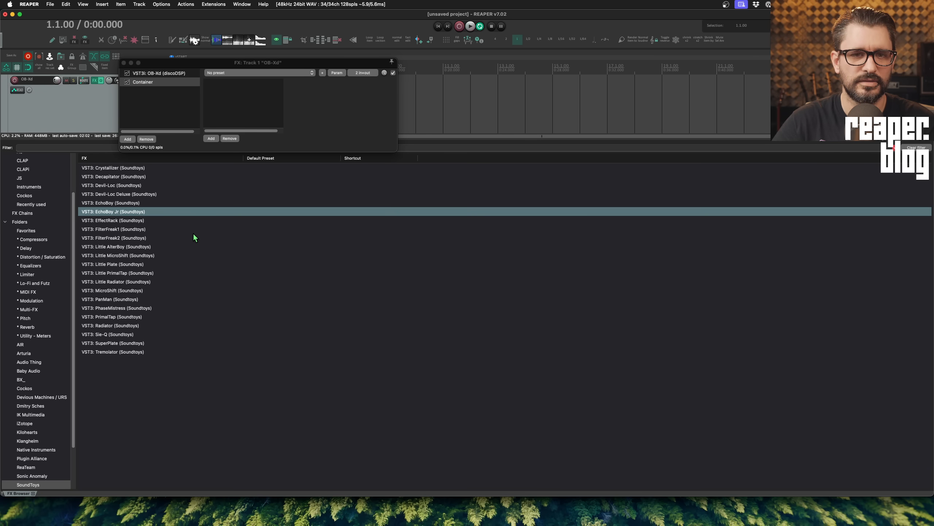
{"action": "key", "text": "Return"}
{"action": "left_click_drag", "start_coordinate": [337, 133], "coordinate": [345, 56]}
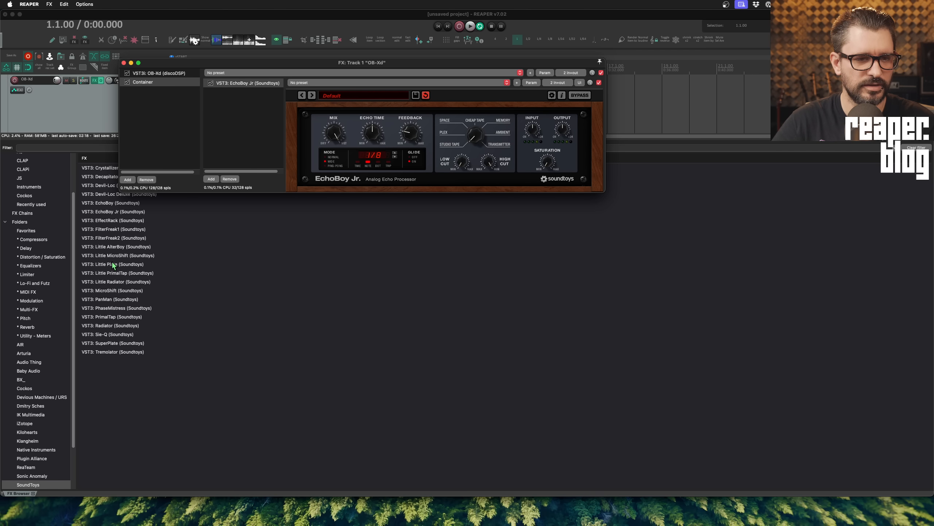
Step: Add the VST3: Little AlterBoy (Soundtoys) plug-in after EchoBoy Jr inside the container
{"action": "left_click", "coordinate": [115, 250]}
{"action": "key", "text": "Return"}
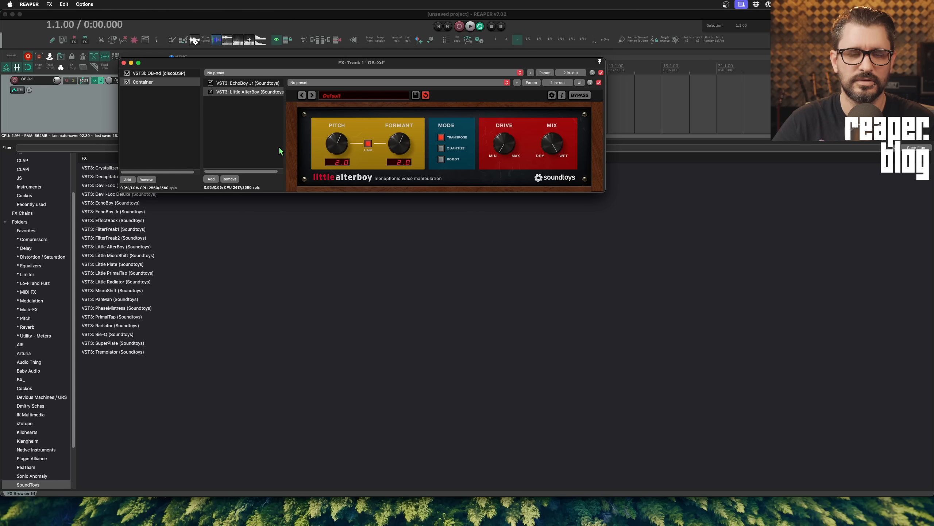
{"action": "left_click", "coordinate": [174, 122]}
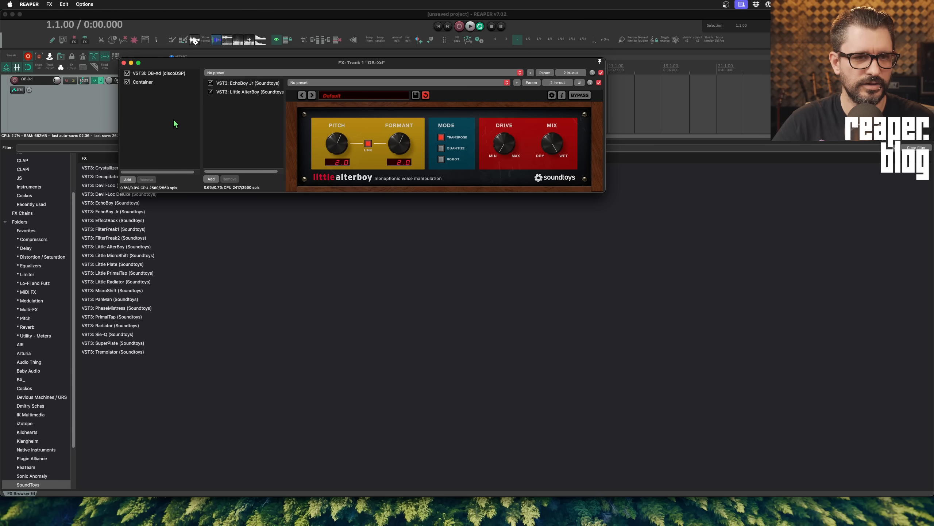
Step: Add VST: ReaEQ (Cockos) to the OB-Xd track and move it into the container after Little AlterBoy
{"action": "left_click", "coordinate": [92, 104]}
{"action": "key", "text": "e"}
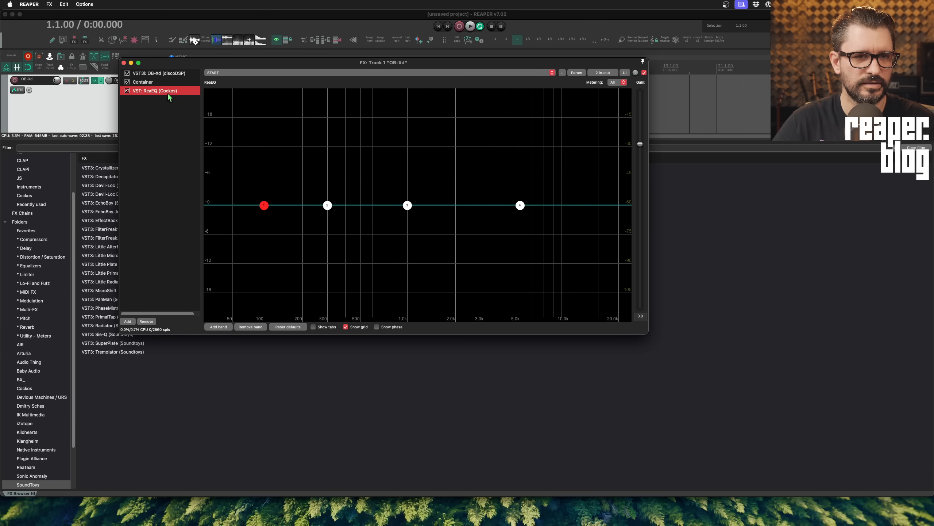
{"action": "left_click_drag", "start_coordinate": [168, 94], "coordinate": [159, 82]}
{"action": "left_click", "coordinate": [238, 101]}
Step: Cut the lows below about 60 Hz and the extreme highs in ReaEQ, and lower its output gain
{"action": "left_click_drag", "start_coordinate": [347, 215], "coordinate": [324, 410]}
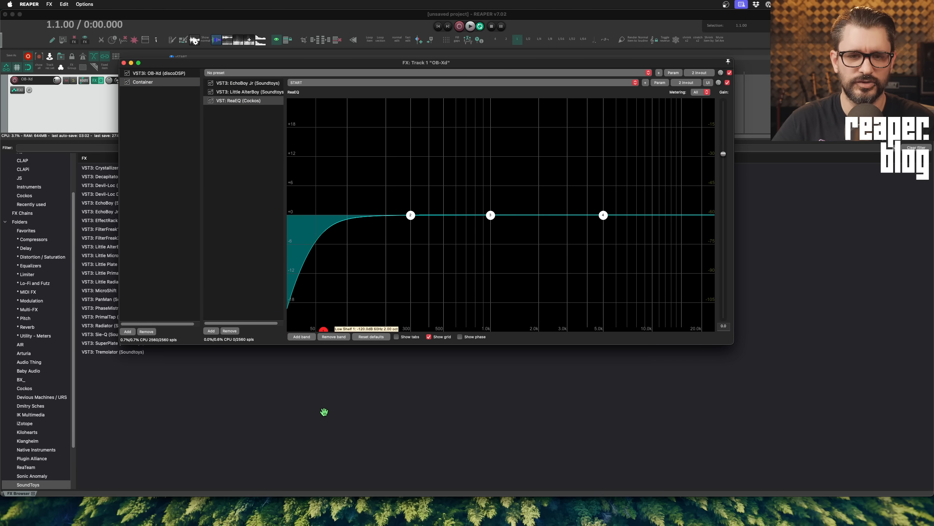
{"action": "left_click_drag", "start_coordinate": [603, 215], "coordinate": [703, 361]}
{"action": "left_click_drag", "start_coordinate": [723, 154], "coordinate": [732, 181]}
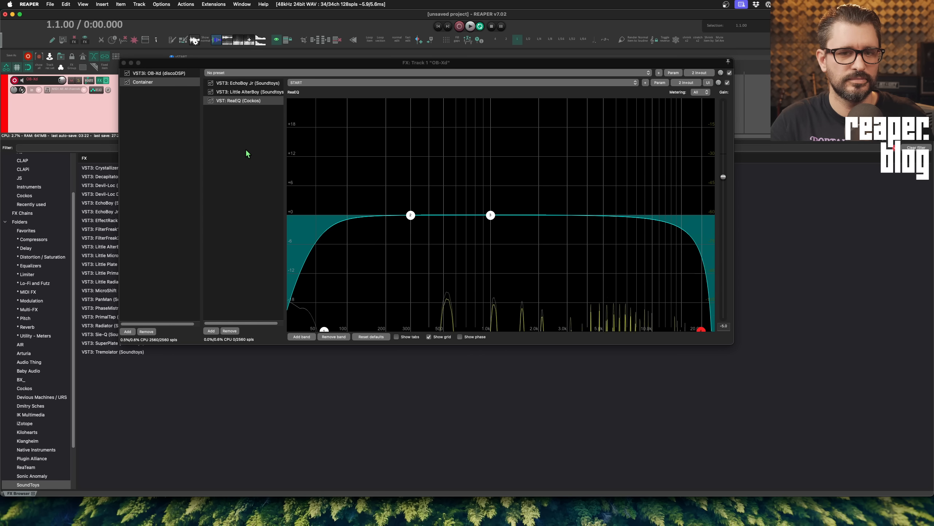
Step: Turn EchoBoy Jr's feedback down to minimum and adjust the container's wet/dry mix
{"action": "left_click", "coordinate": [252, 83]}
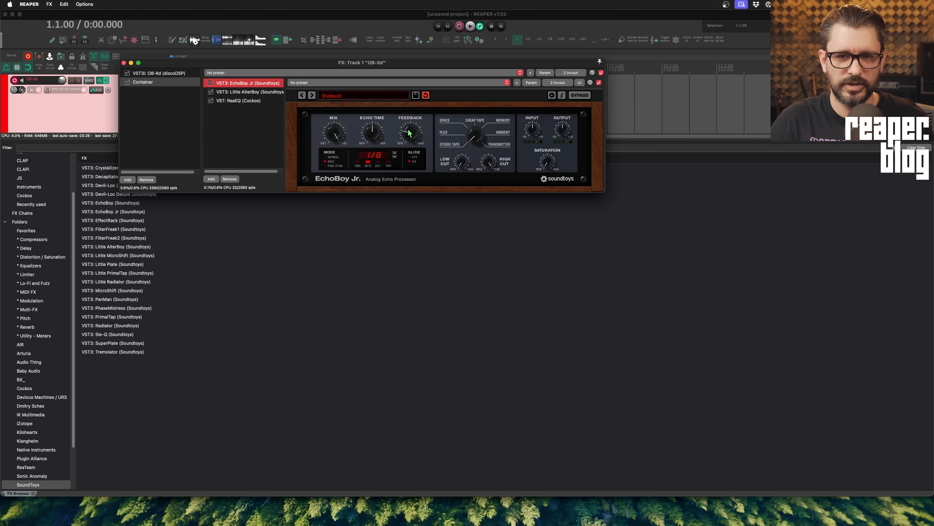
{"action": "left_click_drag", "start_coordinate": [408, 131], "coordinate": [416, 317]}
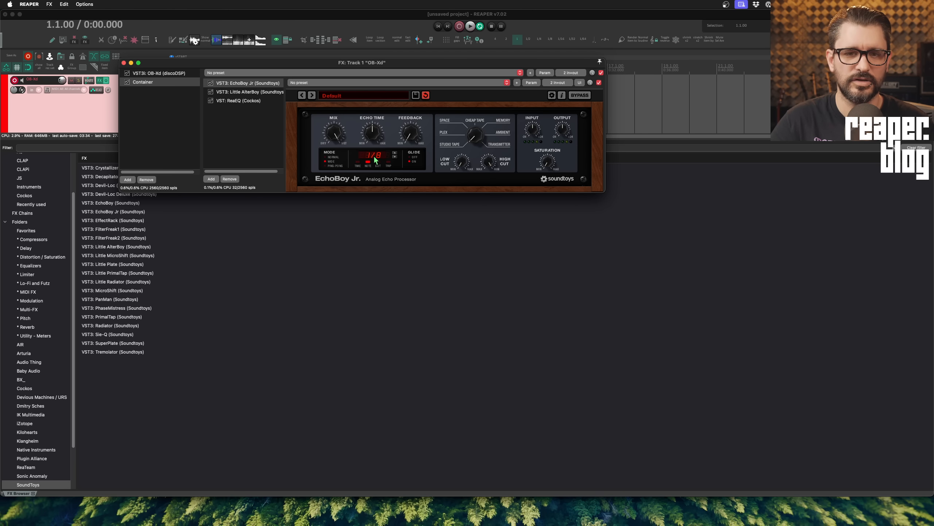
{"action": "left_click_drag", "start_coordinate": [592, 73], "coordinate": [592, 77]}
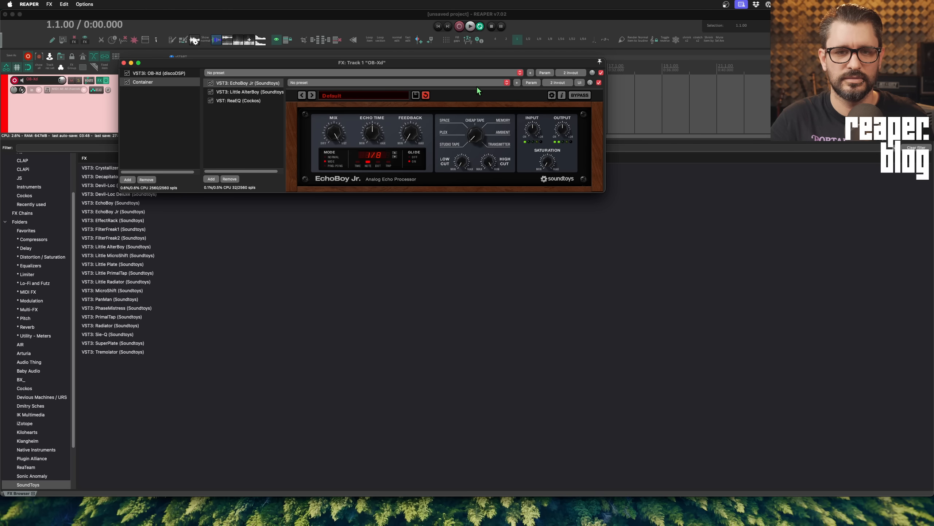
Step: Set the feedback channels to 2 in the pin connector of the container's ReaEQ, and close the connector
{"action": "left_click", "coordinate": [254, 92]}
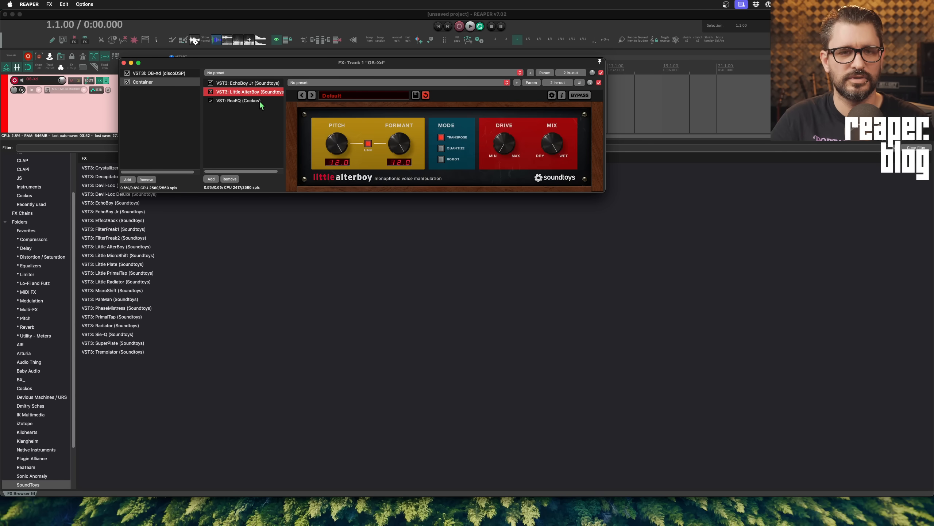
{"action": "left_click", "coordinate": [239, 100]}
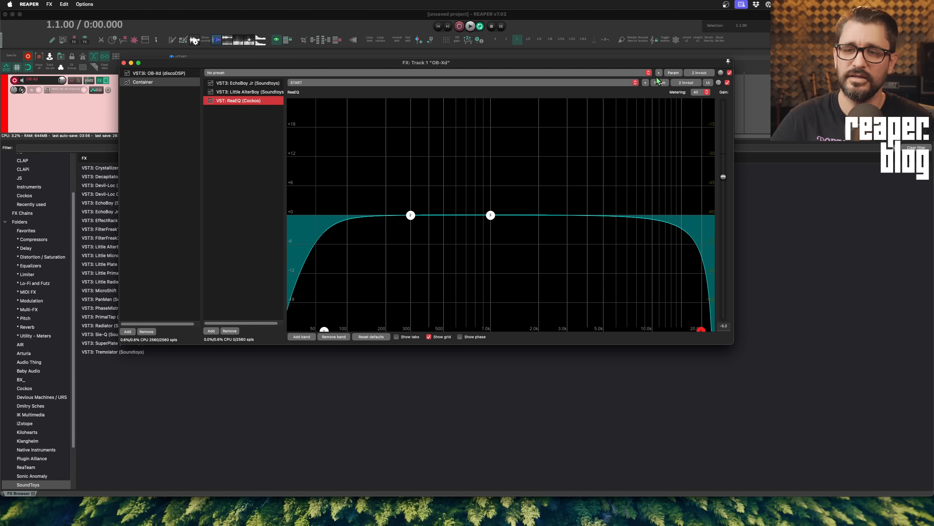
{"action": "left_click_drag", "start_coordinate": [659, 59], "coordinate": [597, 49]}
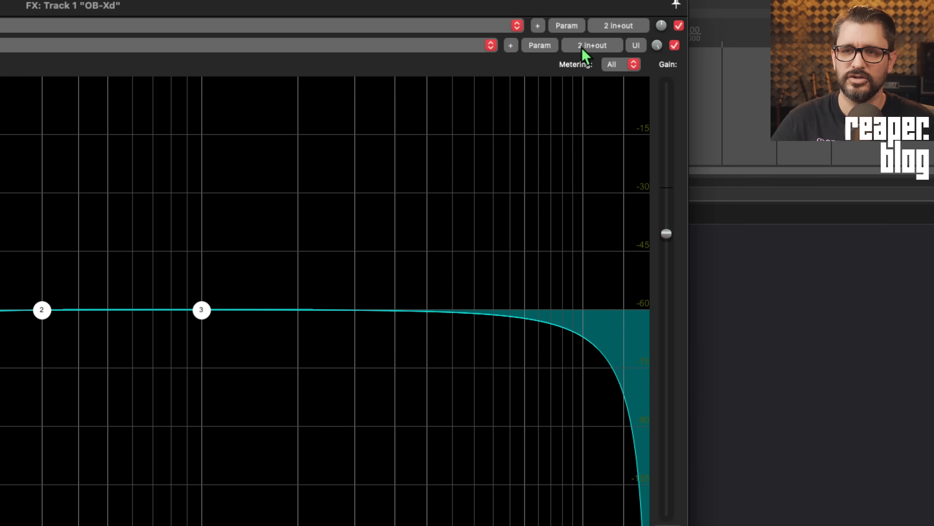
{"action": "left_click", "coordinate": [591, 44]}
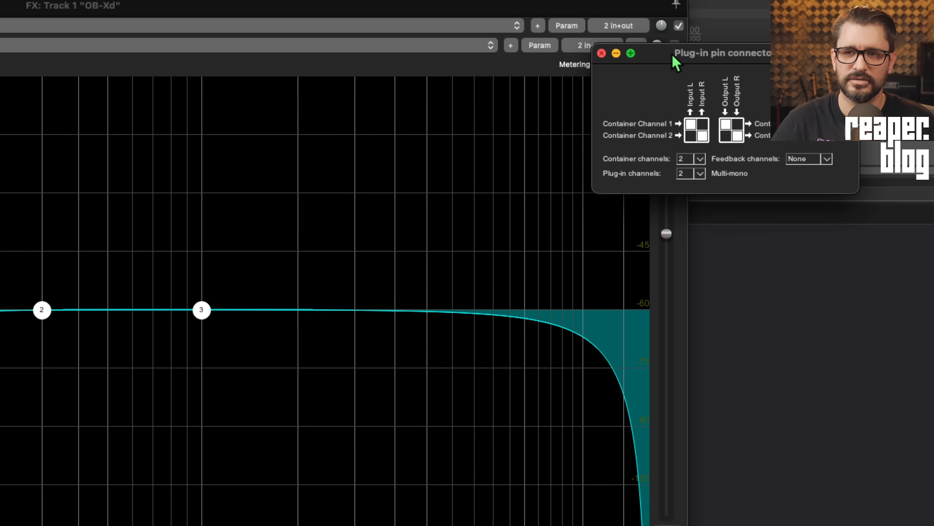
{"action": "left_click_drag", "start_coordinate": [676, 56], "coordinate": [360, 57]}
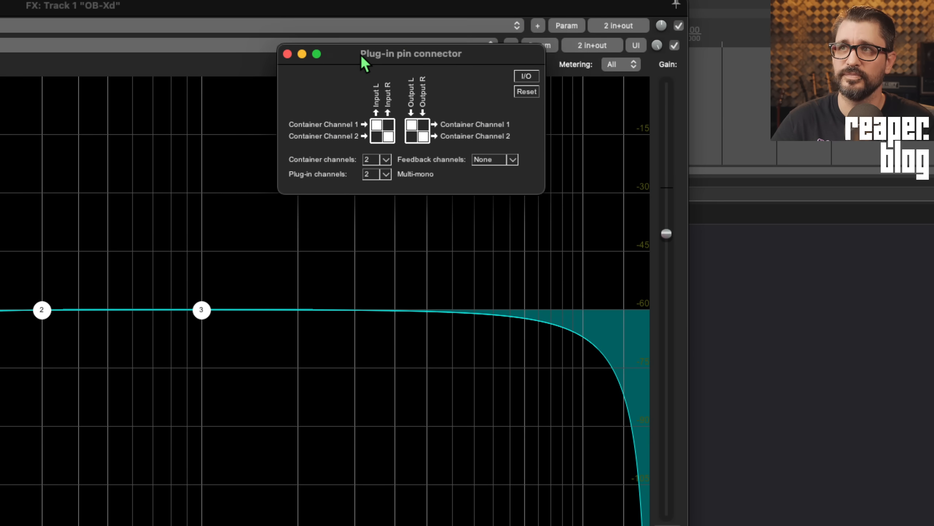
{"action": "left_click", "coordinate": [511, 160]}
{"action": "left_click", "coordinate": [500, 266]}
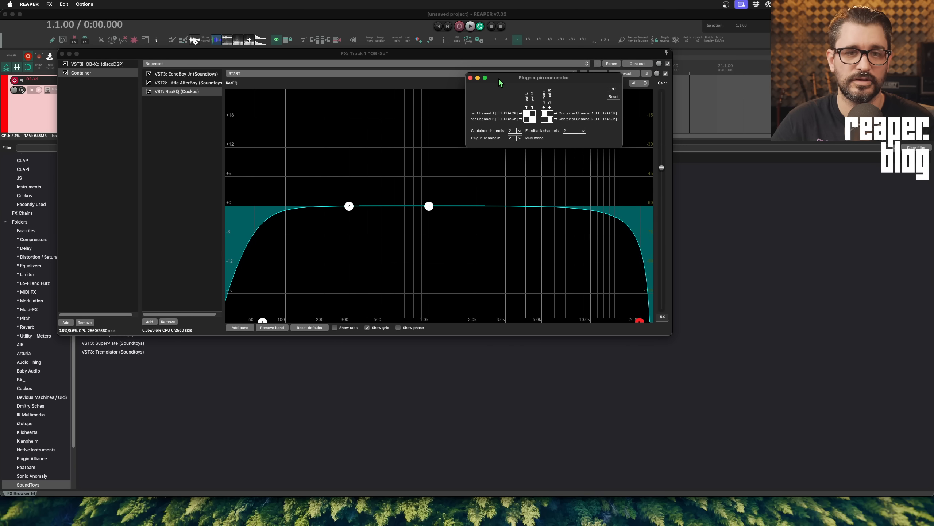
{"action": "left_click", "coordinate": [470, 78]}
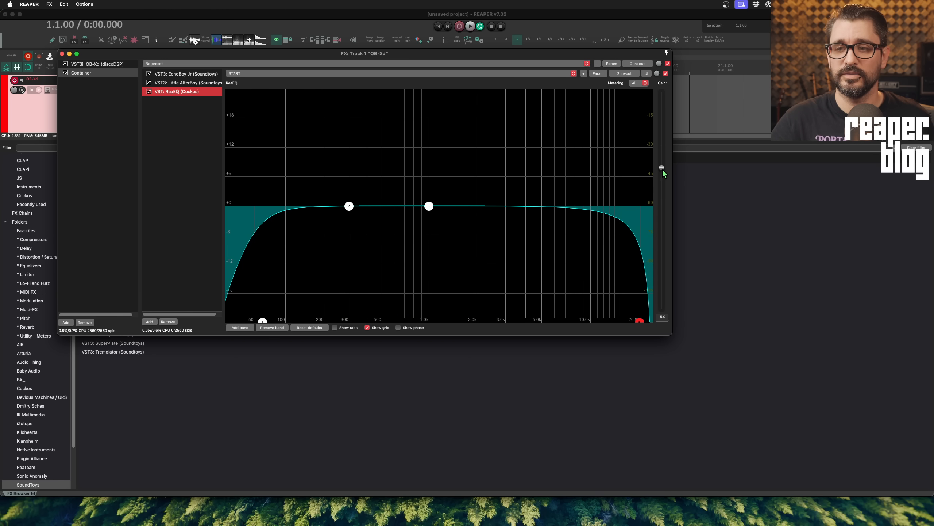
Step: Raise ReaEQ's output gain in stages, first to about -1.3 dB and further from there
{"action": "left_click_drag", "start_coordinate": [663, 171], "coordinate": [665, 153]}
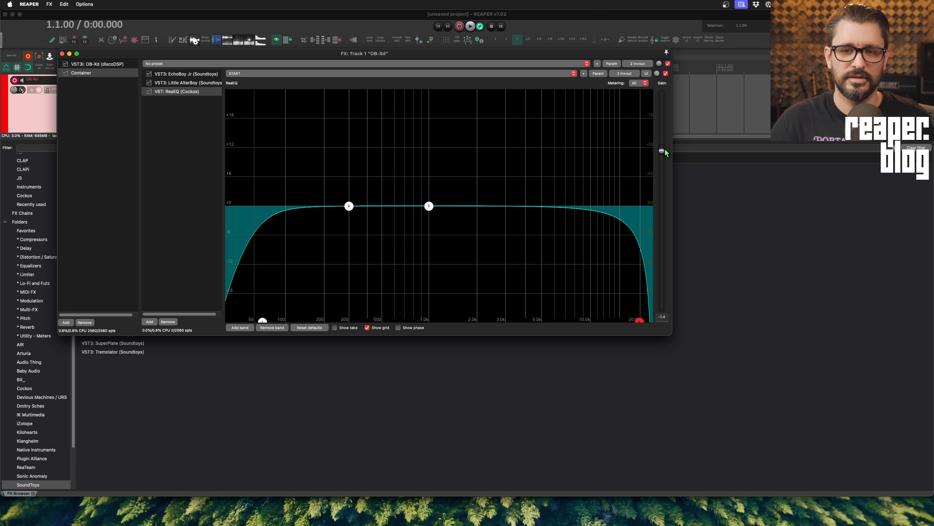
{"action": "scroll", "coordinate": [665, 152], "scroll_direction": "up", "scroll_amount": 1}
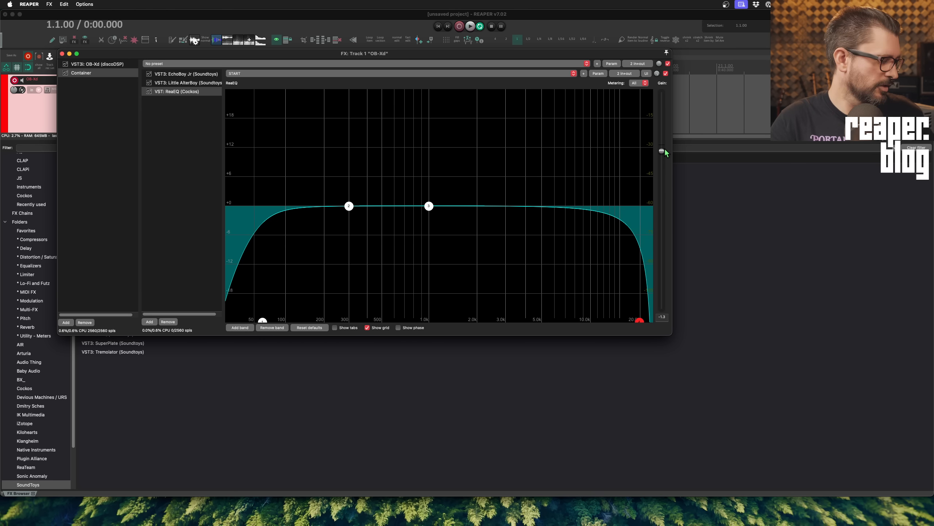
{"action": "left_click_drag", "start_coordinate": [664, 148], "coordinate": [669, 127]}
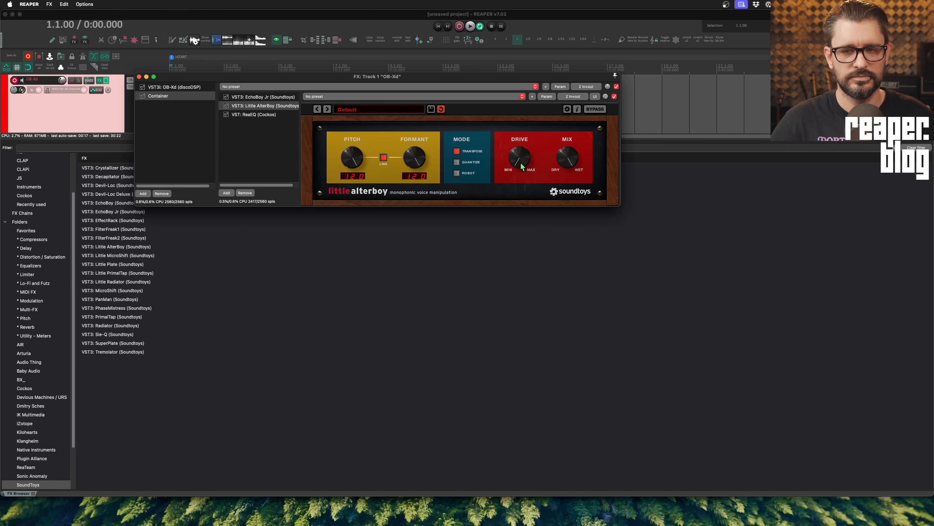
Step: Increase Little AlterBoy's drive, lower the linked pitch and formant to -12.0, and unlink the two controls
{"action": "left_click_drag", "start_coordinate": [522, 164], "coordinate": [521, 155]}
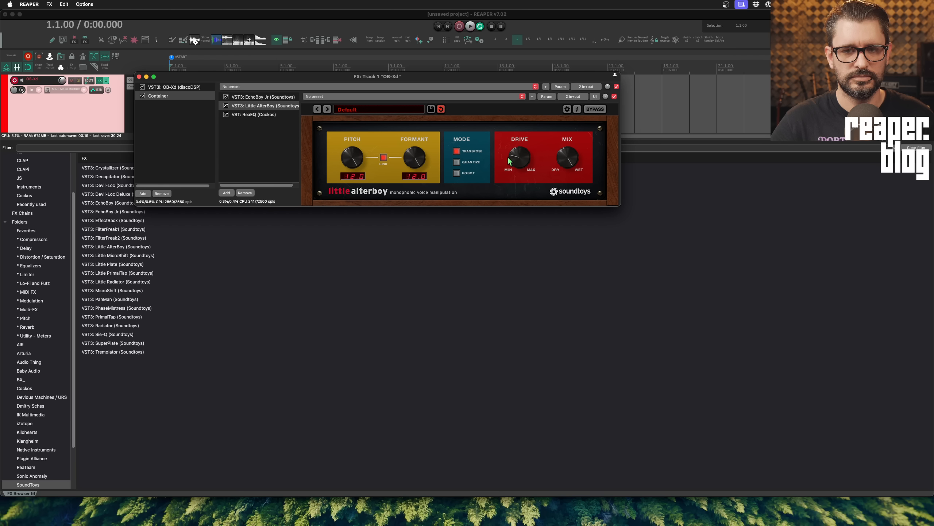
{"action": "left_click_drag", "start_coordinate": [411, 159], "coordinate": [356, 243]}
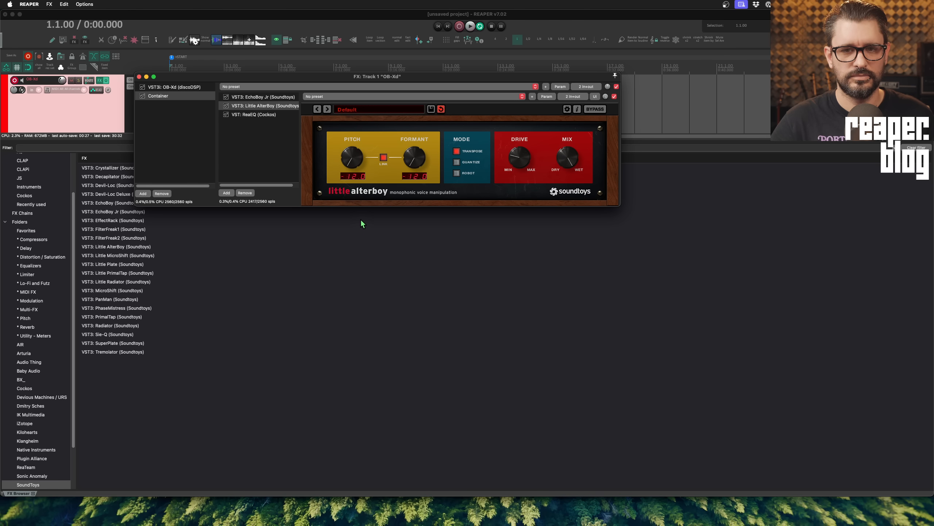
{"action": "left_click", "coordinate": [383, 157]}
Step: Try Little AlterBoy's Robot and Quantize modes, set the formant to 9.7 and return to Transpose mode
{"action": "left_click_drag", "start_coordinate": [414, 164], "coordinate": [420, 144]}
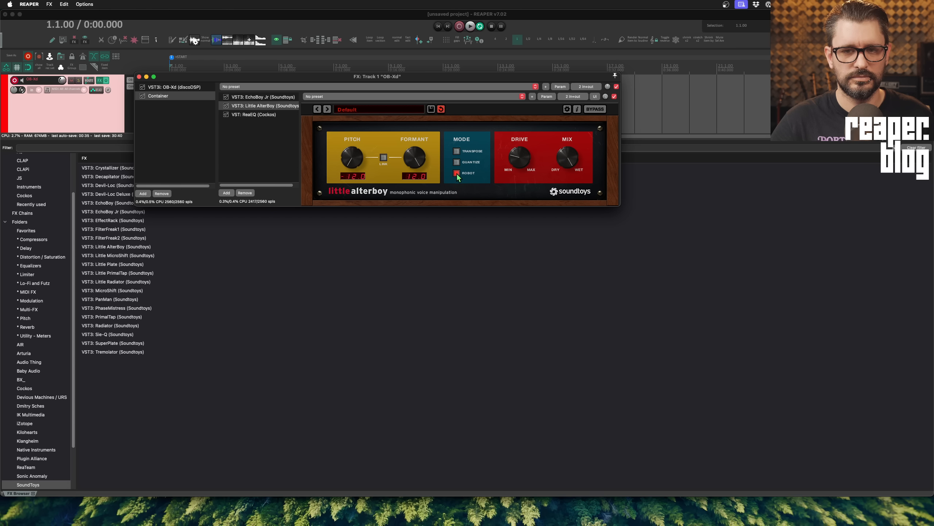
{"action": "left_click", "coordinate": [457, 162]}
{"action": "mouse_move", "coordinate": [415, 159]}
{"action": "left_mouse_down"}
{"action": "mouse_move", "coordinate": [415, 235]}
{"action": "mouse_move", "coordinate": [419, 164]}
{"action": "left_mouse_up"}
{"action": "left_click", "coordinate": [458, 151]}
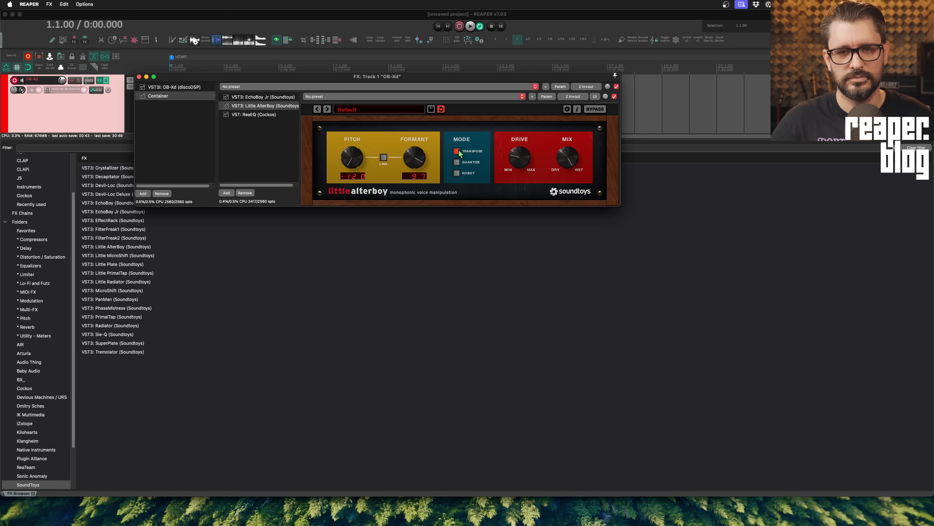
Step: Show EchoBoy Jr's settings, select the container in the OB-Xd track's effects chain and bypass it
{"action": "left_click", "coordinate": [284, 98]}
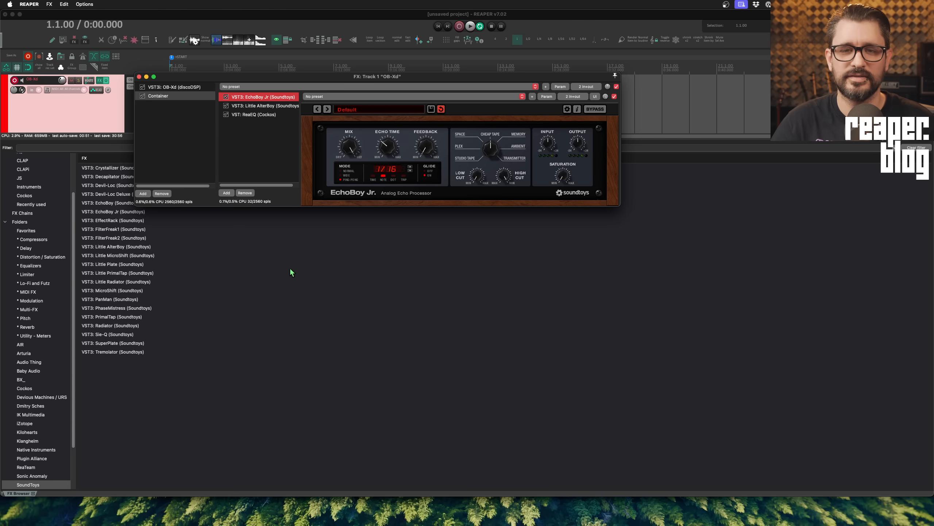
{"action": "left_click", "coordinate": [171, 97]}
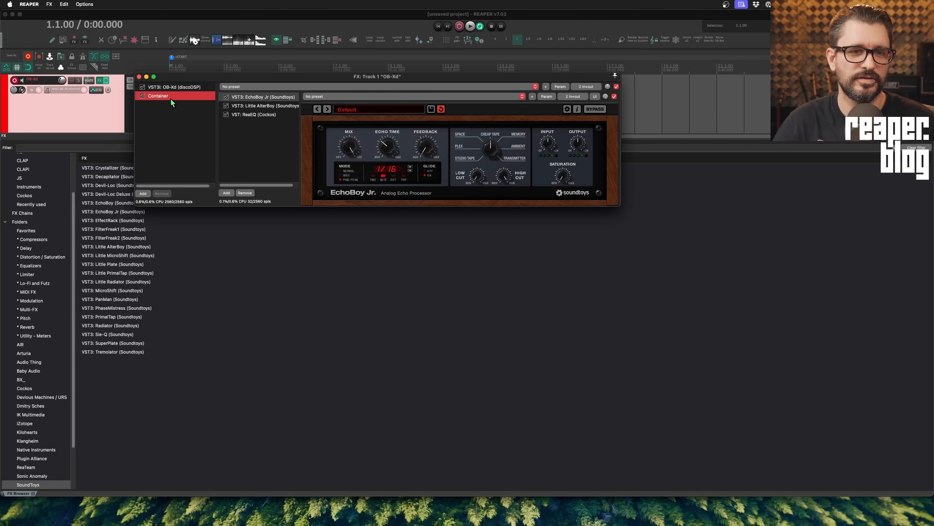
{"action": "left_click", "coordinate": [142, 96]}
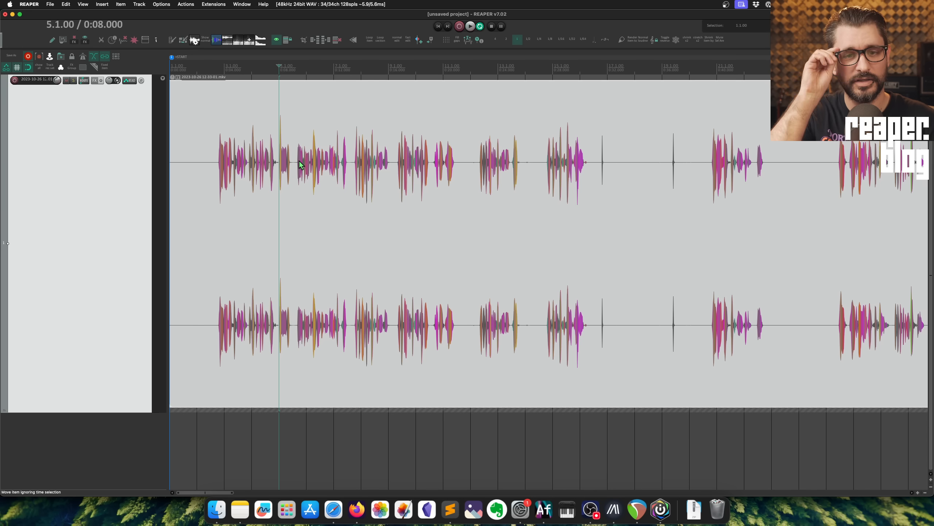
Step: Open the preferences and browse the page list beyond the MIDI Devices page
{"action": "key", "text": "super+comma"}
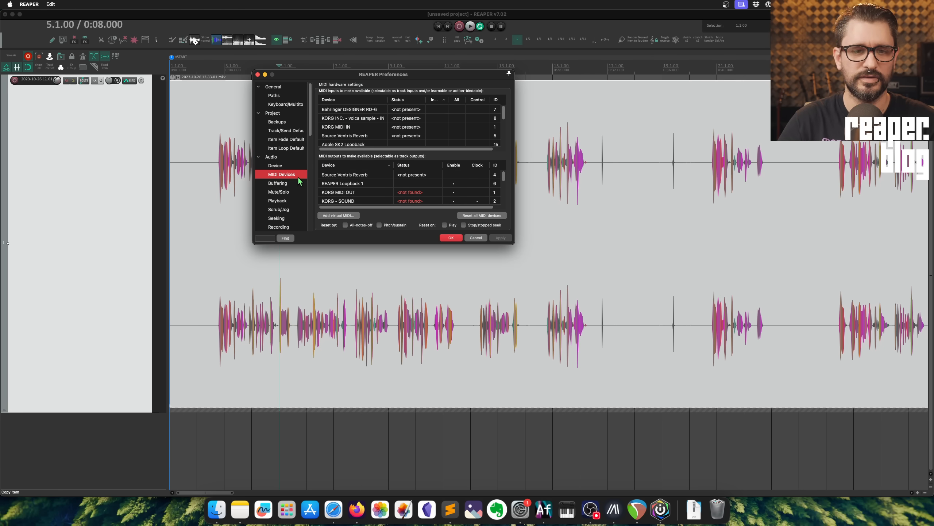
{"action": "scroll", "coordinate": [298, 176], "scroll_direction": "down", "scroll_amount": 10}
{"action": "left_click", "coordinate": [274, 193]}
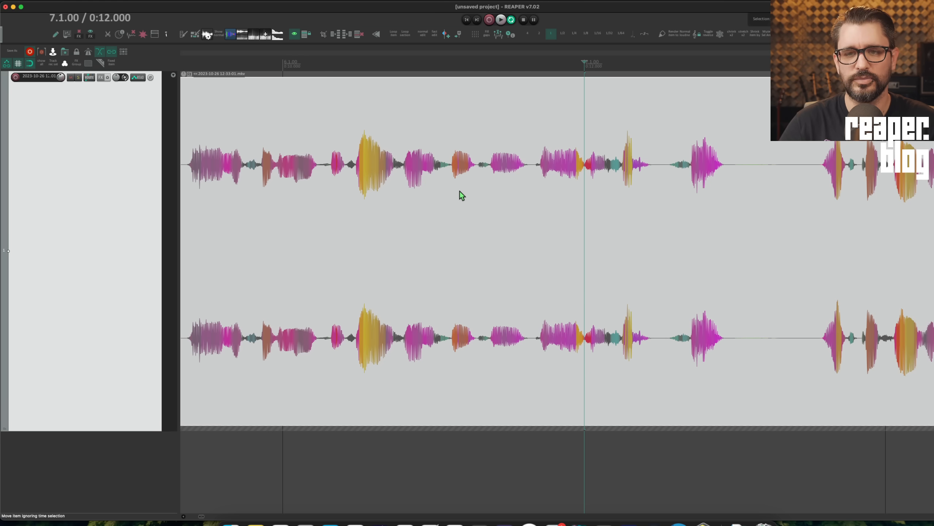
Step: Zoom the audio item out, place the edit cursor at 6.1.00 and zoom in around it
{"action": "scroll", "coordinate": [460, 191], "scroll_direction": "down", "scroll_amount": 5}
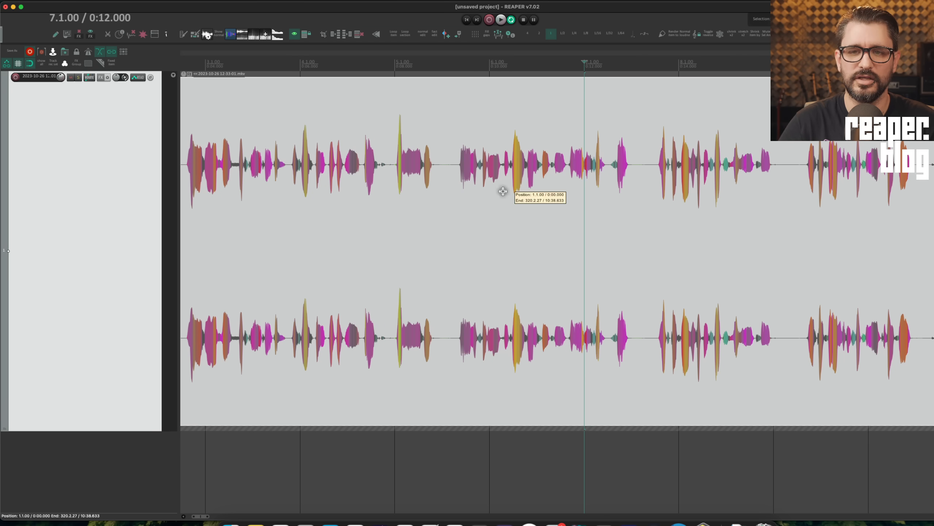
{"action": "left_click", "coordinate": [516, 192]}
{"action": "scroll", "coordinate": [514, 195], "scroll_direction": "up", "scroll_amount": 10}
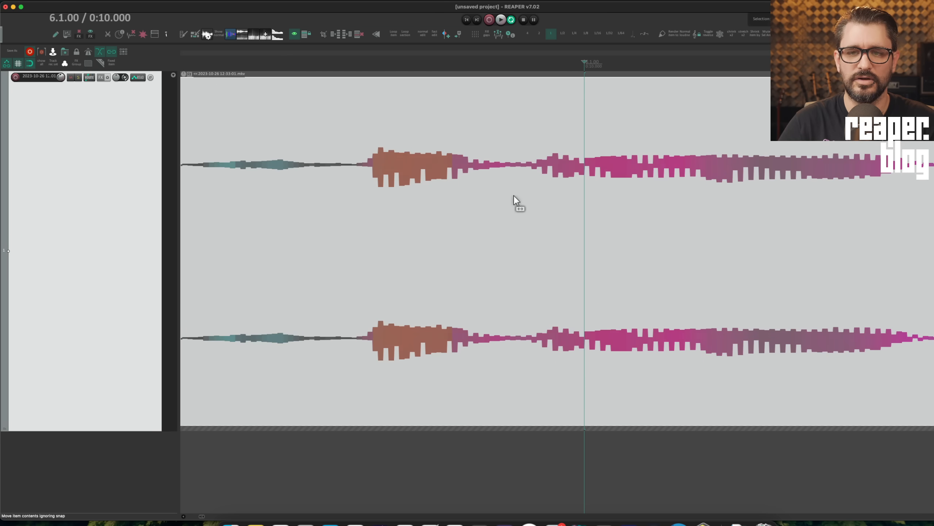
Step: Zoom the audio item repeatedly out and in around the edit cursor at 6.1.00 to examine the zoom centering and waveform detail
{"action": "scroll", "coordinate": [513, 195], "scroll_direction": "down", "scroll_amount": 8}
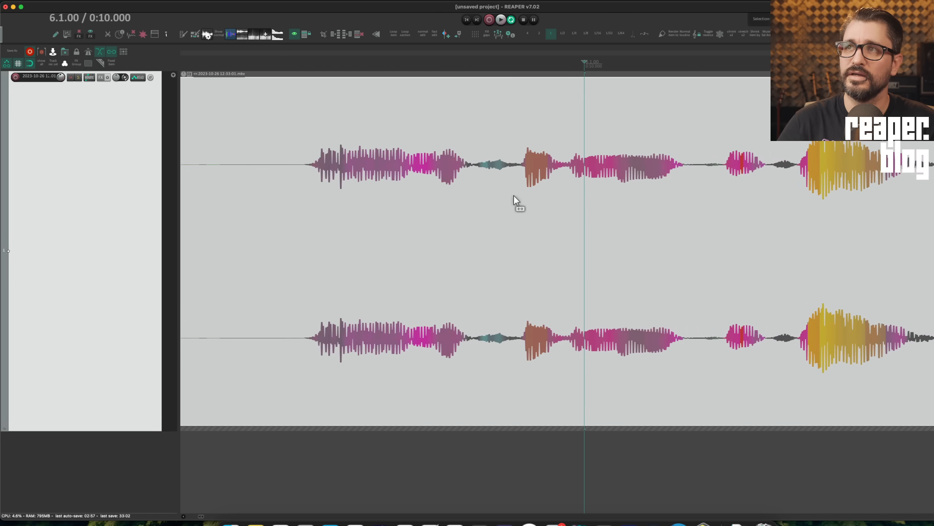
{"action": "scroll", "coordinate": [514, 195], "scroll_direction": "down", "scroll_amount": 8}
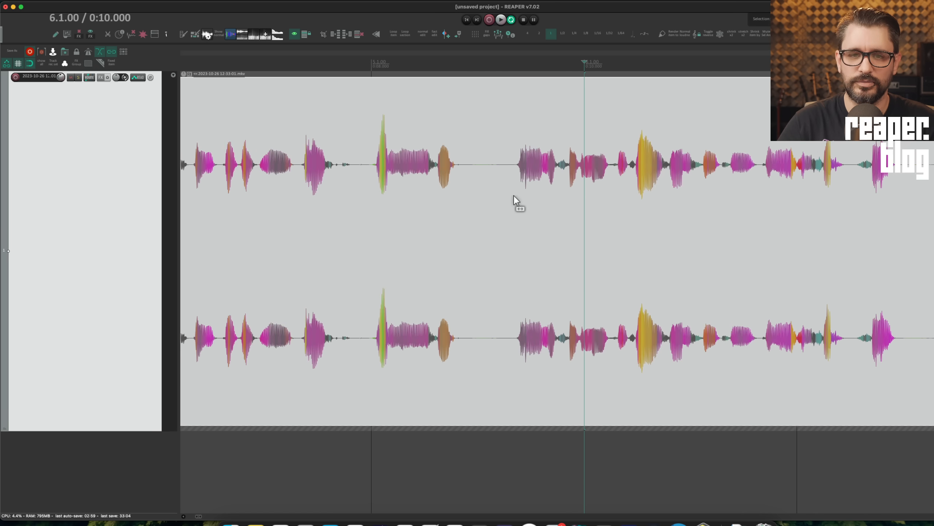
{"action": "scroll", "coordinate": [514, 196], "scroll_direction": "down", "scroll_amount": 3}
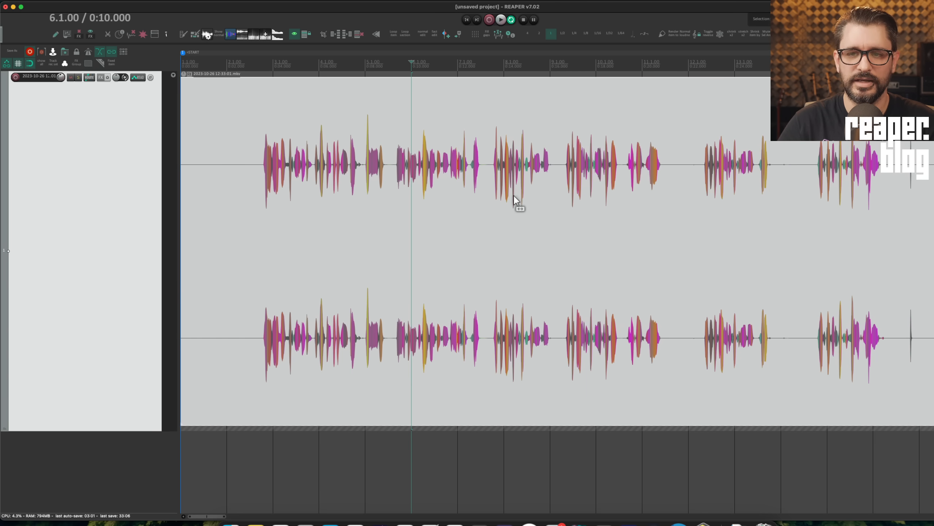
{"action": "scroll", "coordinate": [511, 199], "scroll_direction": "up", "scroll_amount": 10}
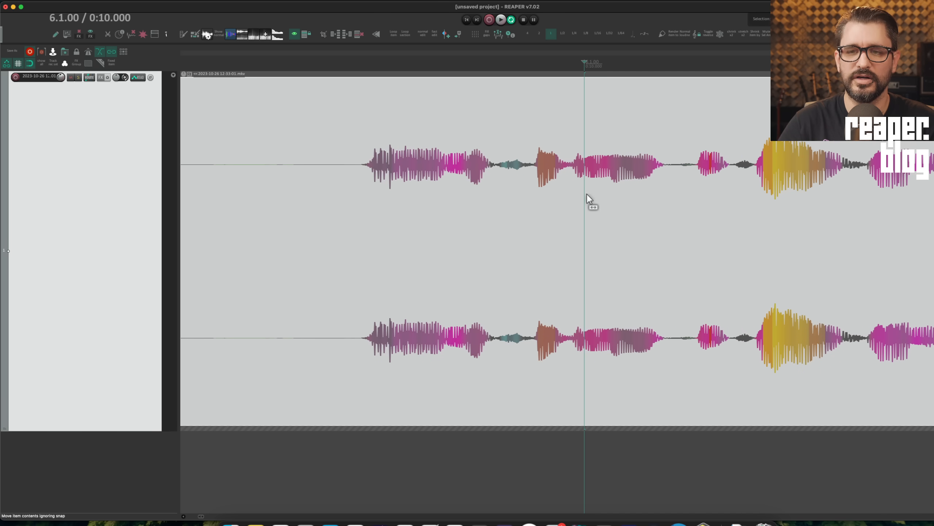
{"action": "scroll", "coordinate": [587, 193], "scroll_direction": "down", "scroll_amount": 6}
{"action": "scroll", "coordinate": [587, 194], "scroll_direction": "down", "scroll_amount": 6}
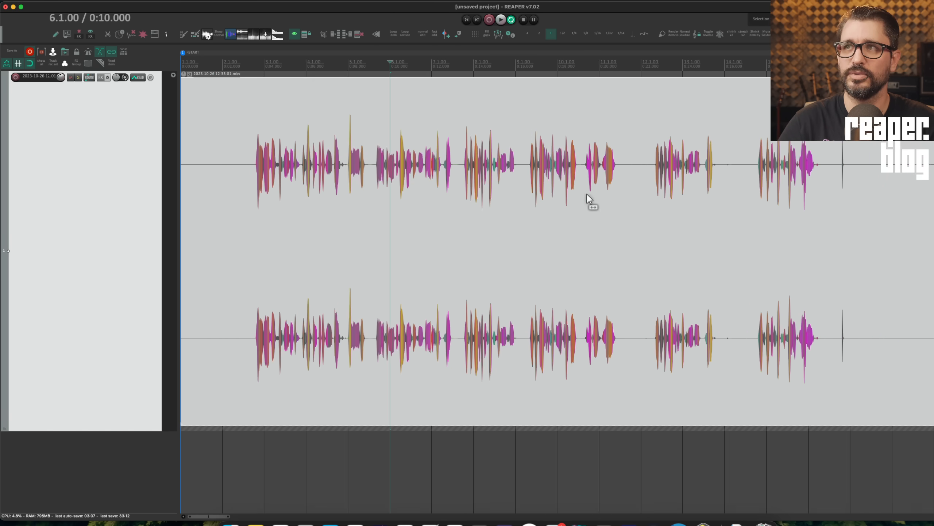
{"action": "scroll", "coordinate": [438, 209], "scroll_direction": "up", "scroll_amount": 10}
{"action": "scroll", "coordinate": [444, 211], "scroll_direction": "down", "scroll_amount": 10}
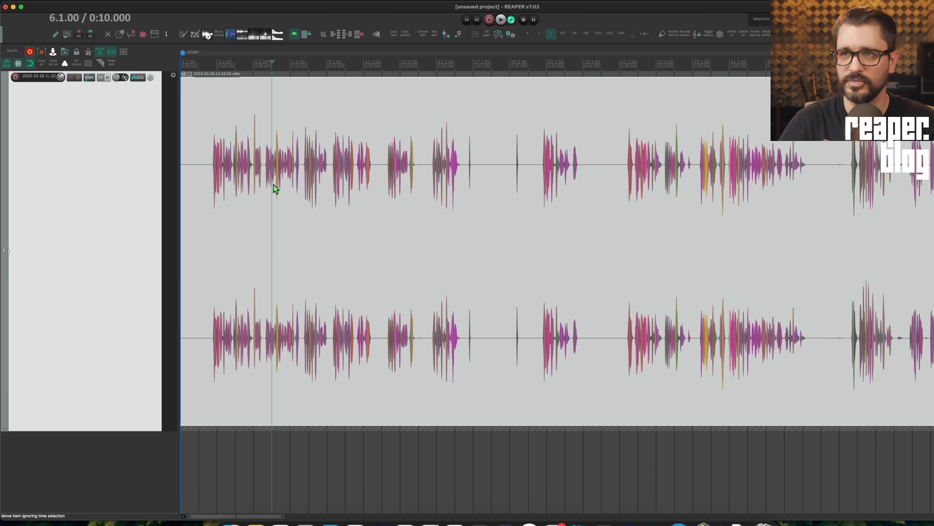
Step: Open the video item's source properties and review its Audio and Video options, keeping the global default audio and Normal video settings
{"action": "right_click", "coordinate": [273, 184]}
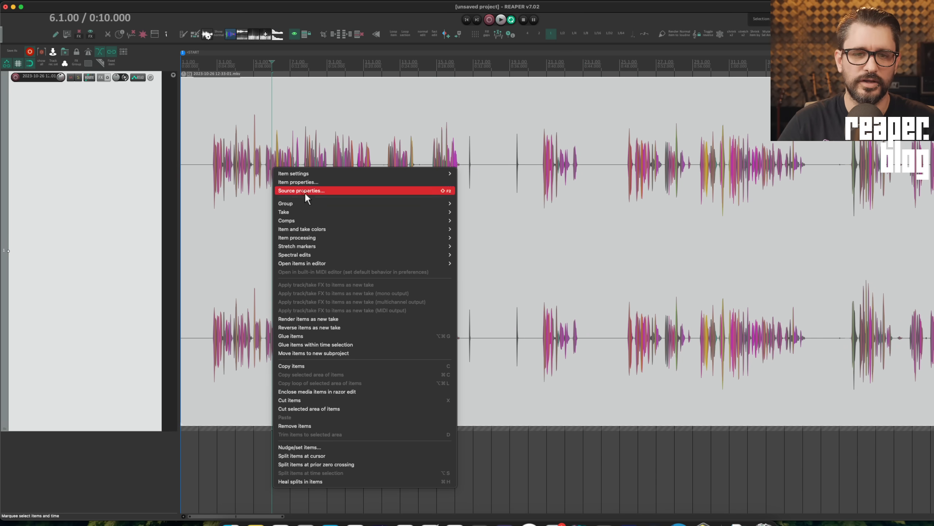
{"action": "left_click", "coordinate": [316, 192]}
{"action": "left_click_drag", "start_coordinate": [472, 185], "coordinate": [458, 175]}
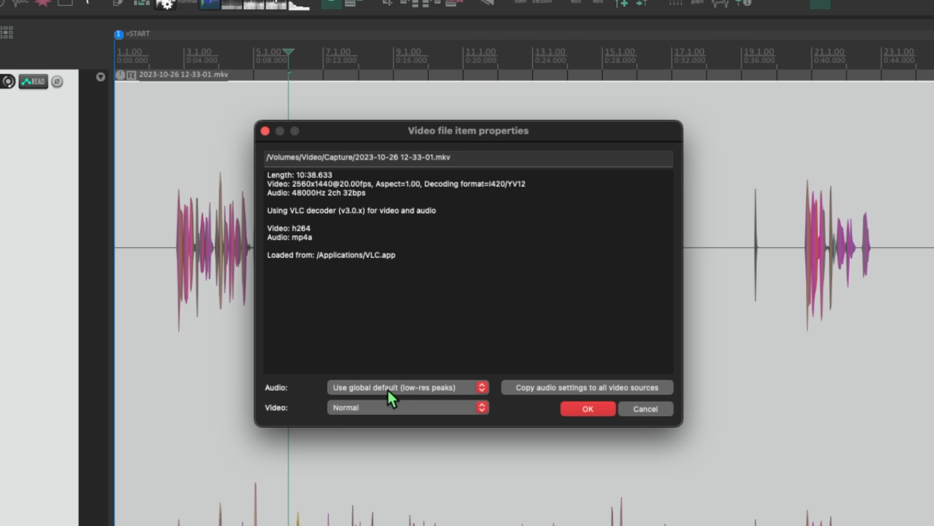
{"action": "left_click", "coordinate": [390, 391]}
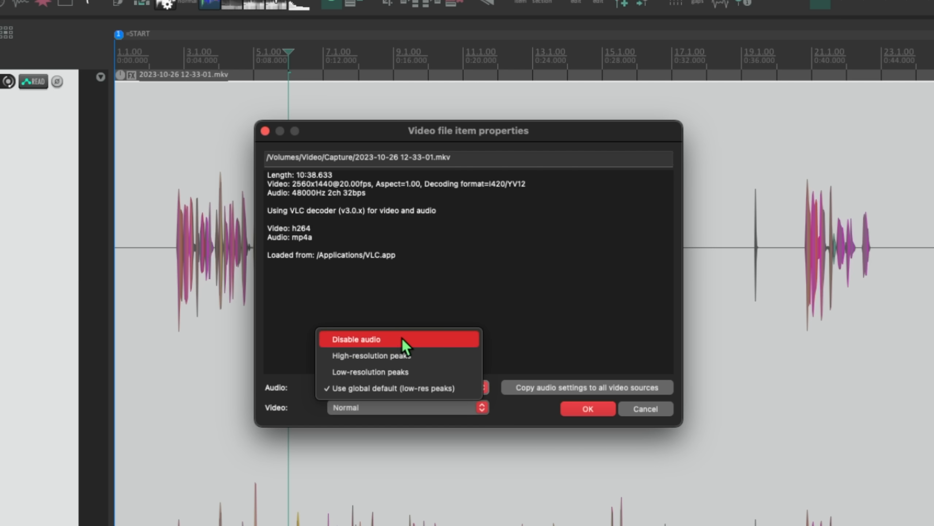
{"action": "left_click", "coordinate": [507, 332]}
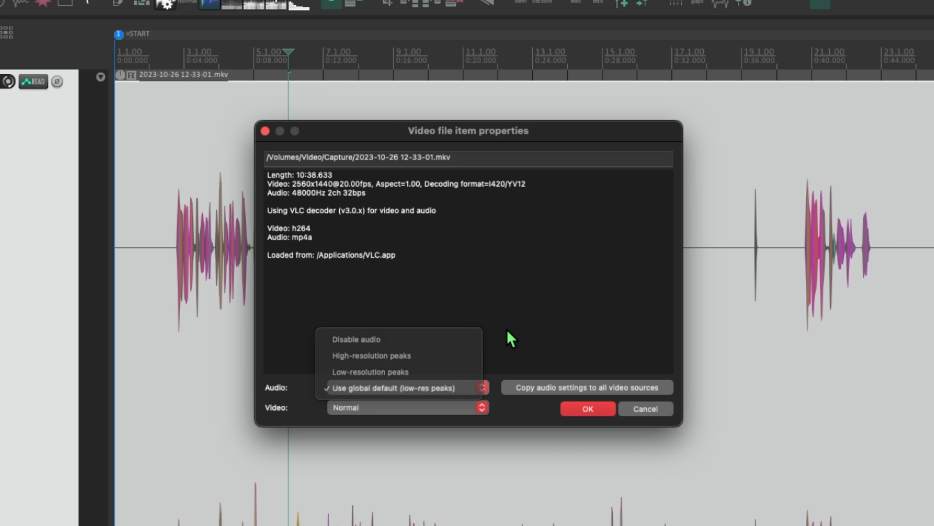
{"action": "left_click", "coordinate": [354, 408]}
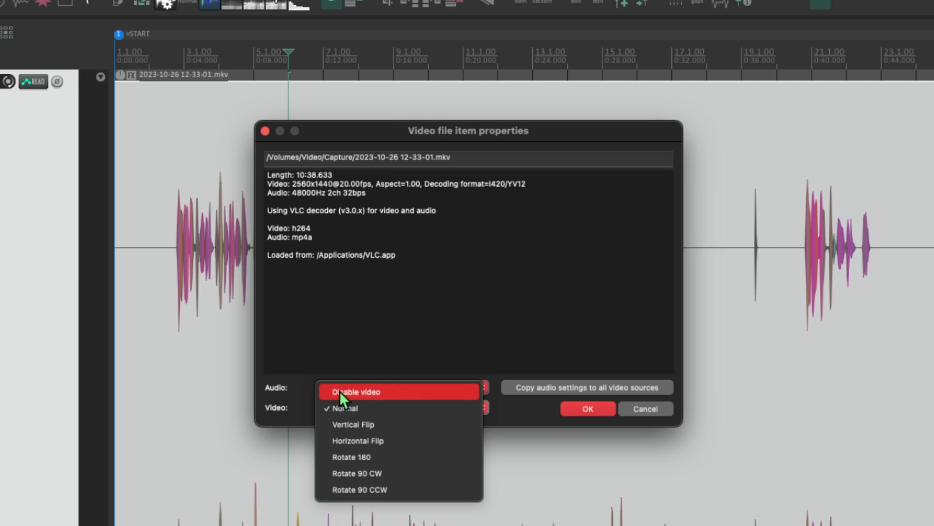
{"action": "left_click", "coordinate": [509, 397]}
{"action": "left_click", "coordinate": [566, 410]}
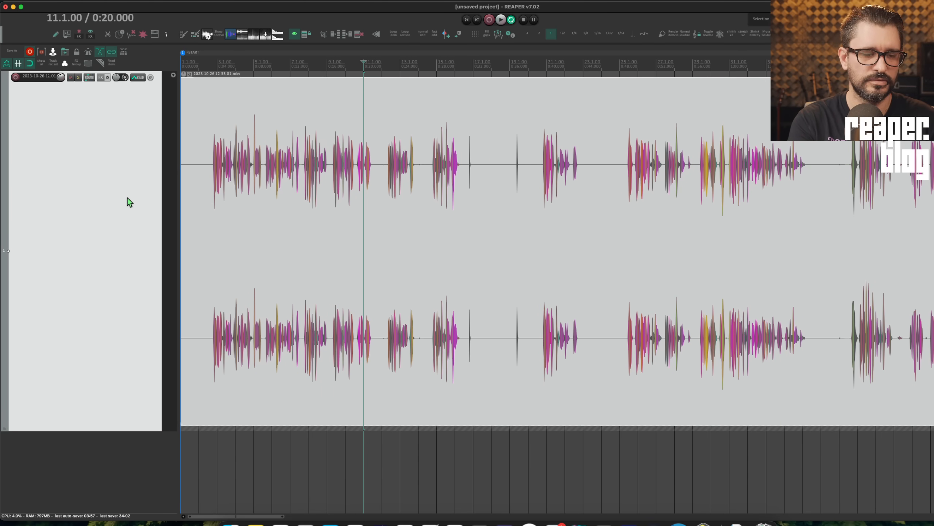
Step: Create a new project tab and review the project tab options for synchronizing background playback and displaying background video
{"action": "key", "text": "alt+super+n"}
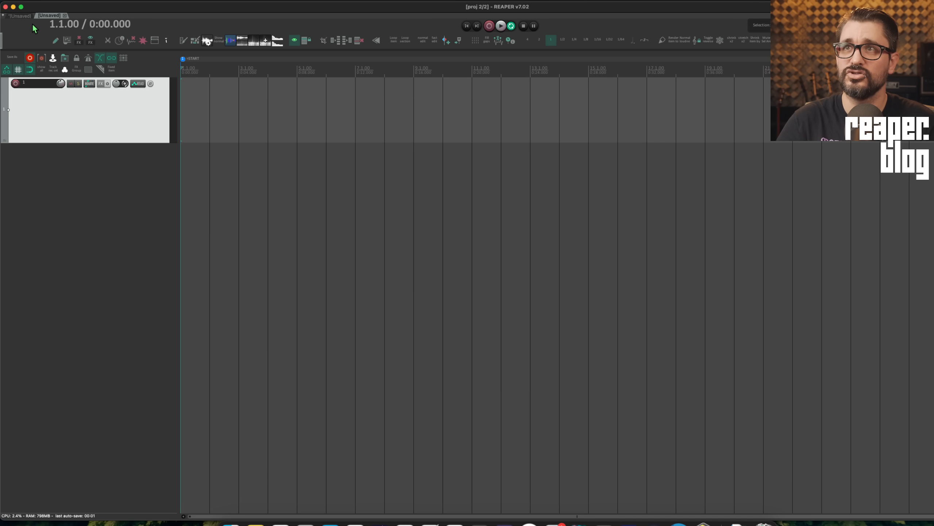
{"action": "right_click", "coordinate": [48, 16]}
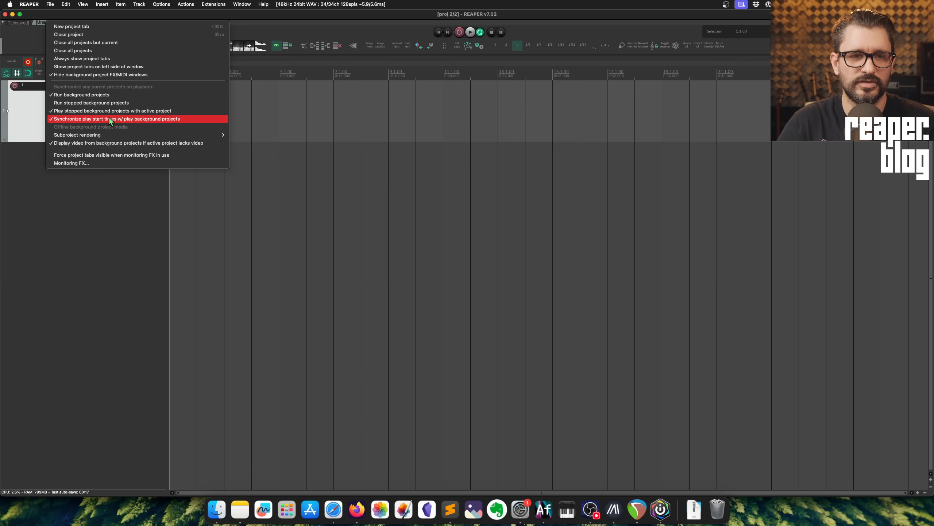
{"action": "left_click", "coordinate": [107, 192]}
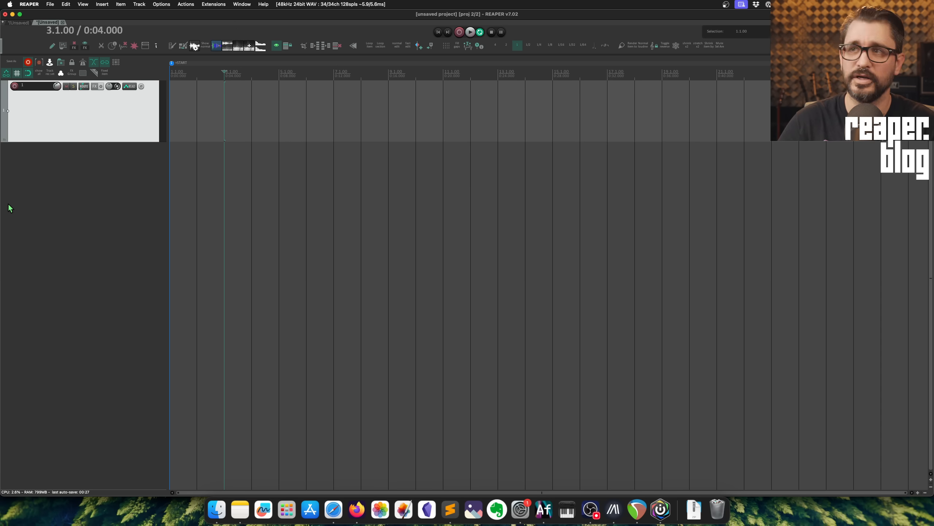
Step: Bring up the layout with the docked video window and move the edit cursor through the timeline to 11.1.00
{"action": "key", "text": "F7"}
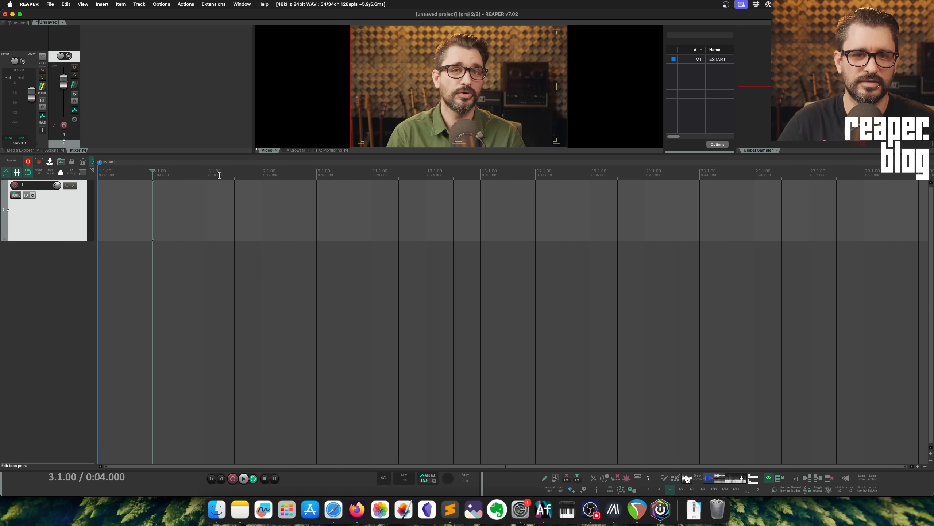
{"action": "left_click", "coordinate": [220, 176]}
{"action": "left_click", "coordinate": [268, 183]}
{"action": "left_click", "coordinate": [369, 181]}
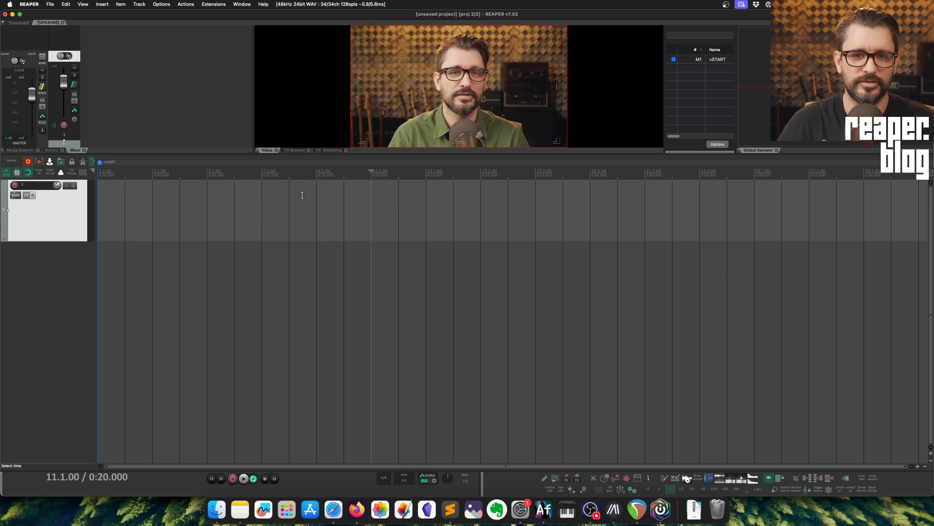
{"action": "scroll", "coordinate": [285, 213], "scroll_direction": "down", "scroll_amount": 5}
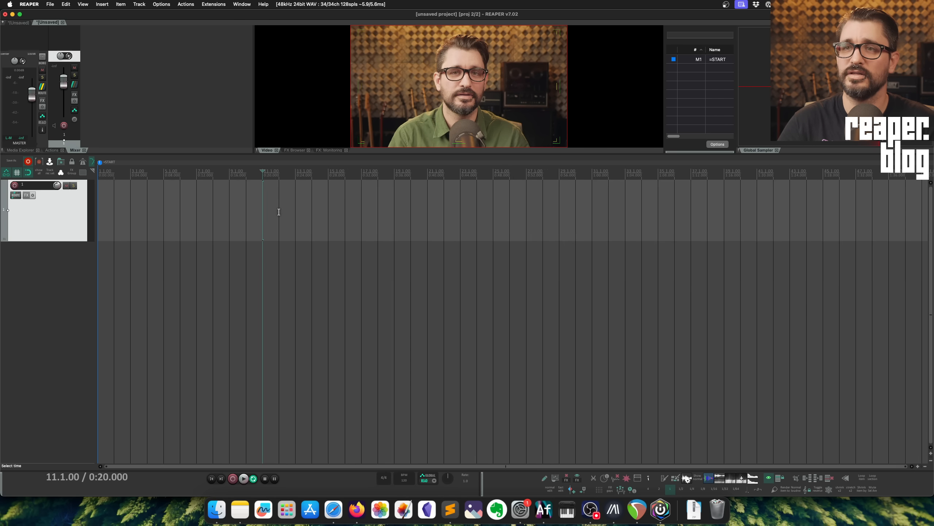
{"action": "scroll", "coordinate": [211, 217], "scroll_direction": "up", "scroll_amount": 3}
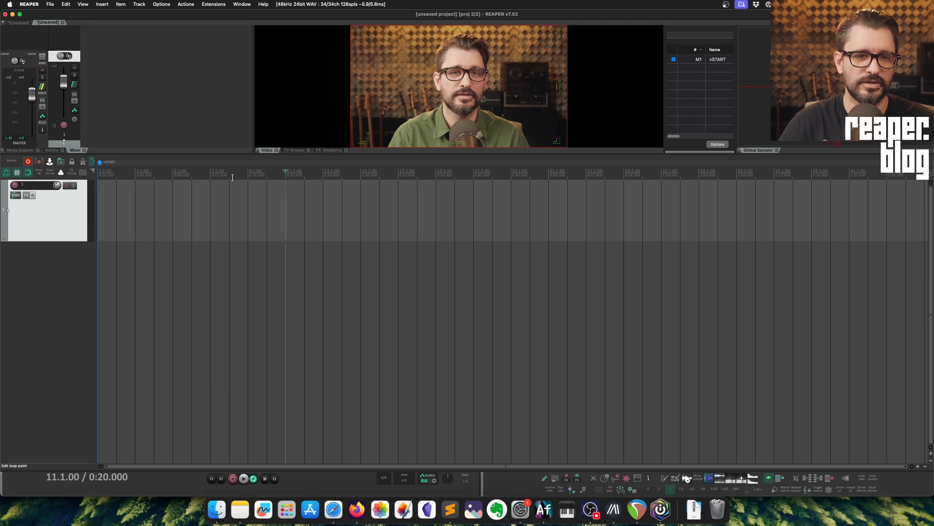
Step: Add a marker named =REF at 13.1.00 in the empty second project
{"action": "left_click", "coordinate": [323, 175]}
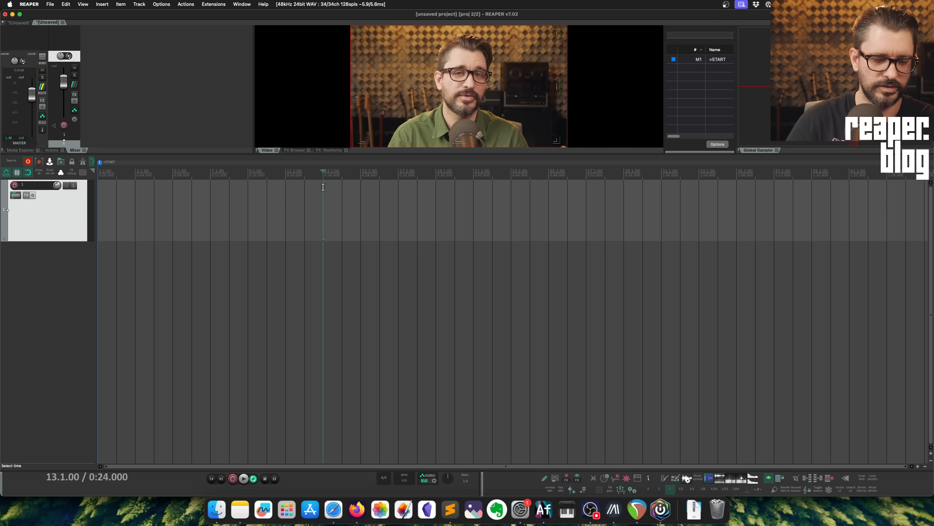
{"action": "key", "text": "shift+m"}
{"action": "type", "text": "=REF"}
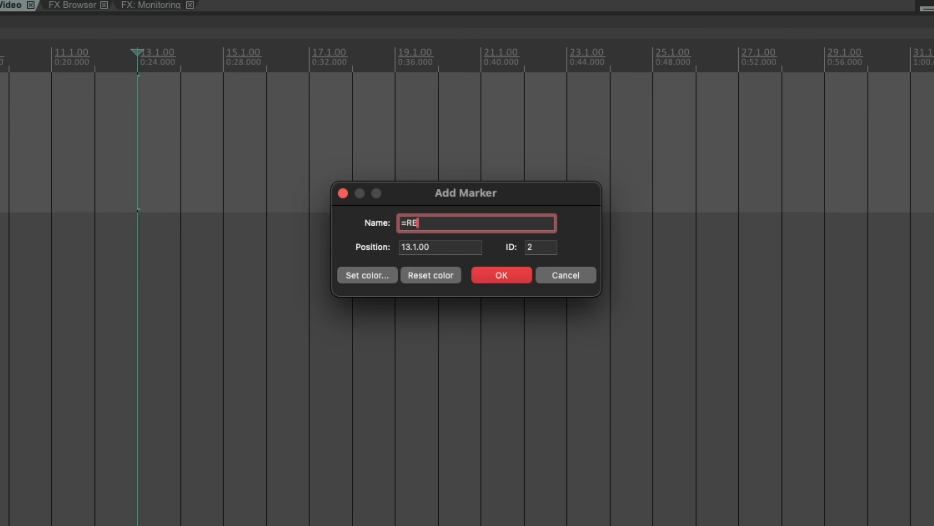
{"action": "key", "text": "Return"}
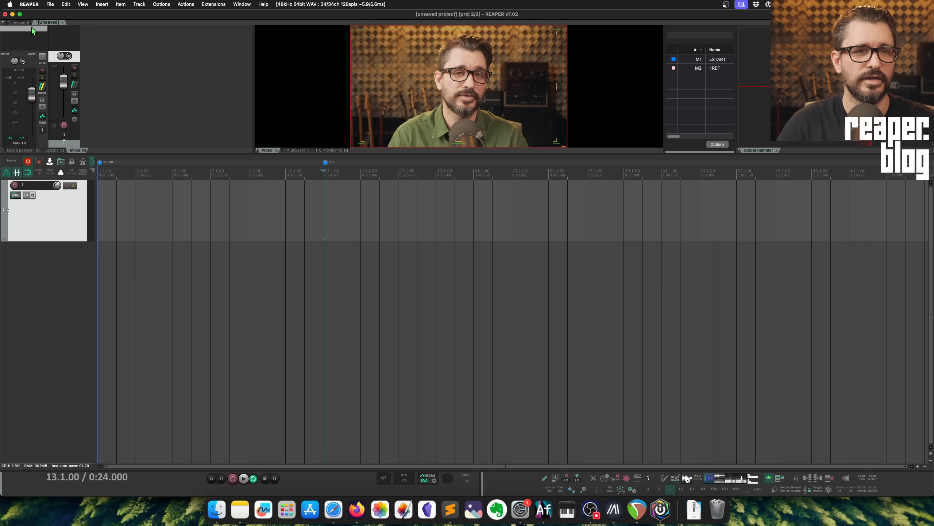
Step: Switch to the first project with the video item and add a marker named =REF at 3.1.00
{"action": "key", "text": "ctrl+Tab"}
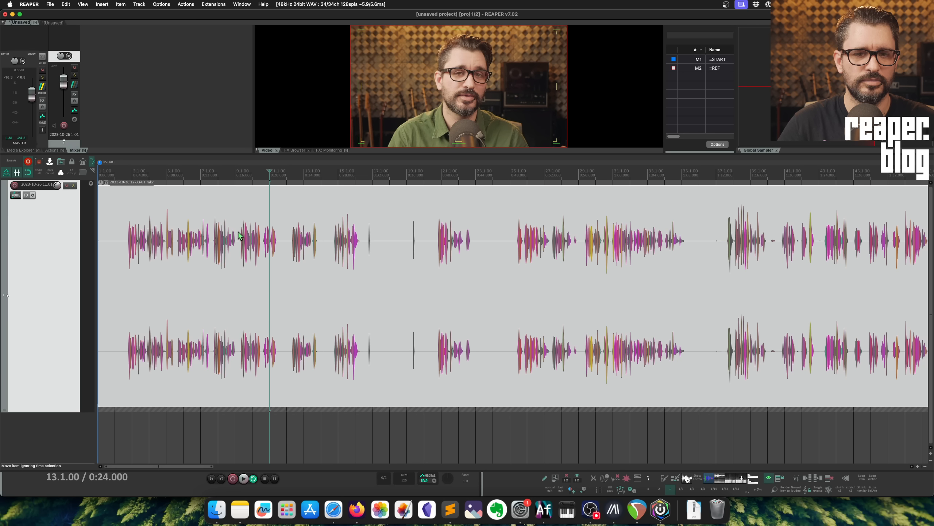
{"action": "left_click", "coordinate": [131, 173]}
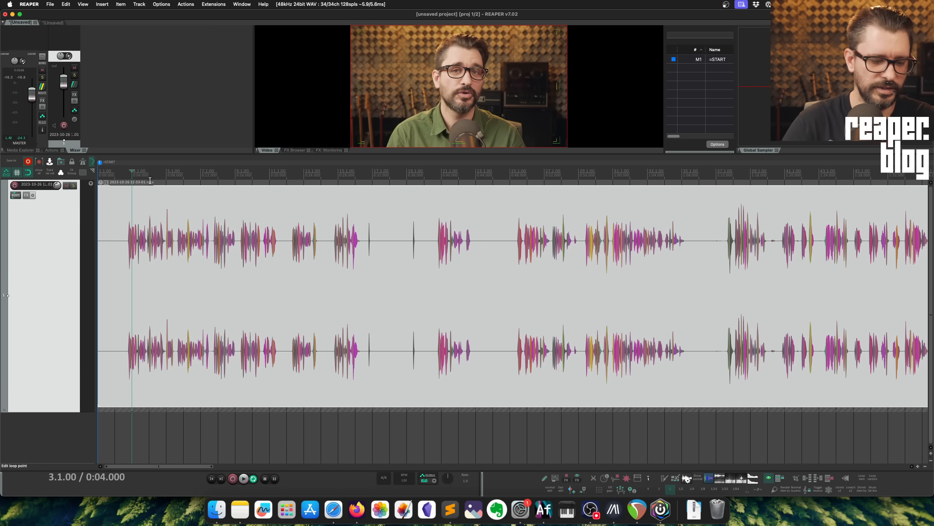
{"action": "key", "text": "shift+m"}
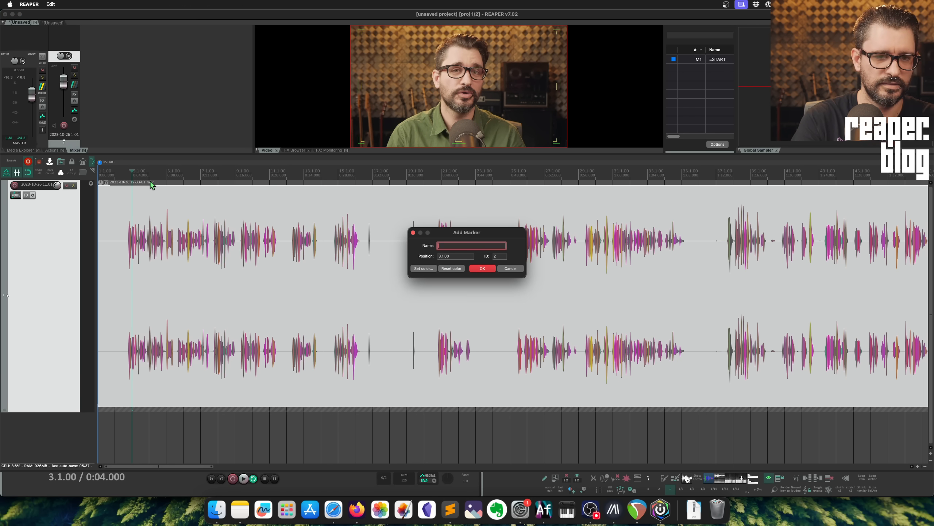
{"action": "type", "text": "=RE"}
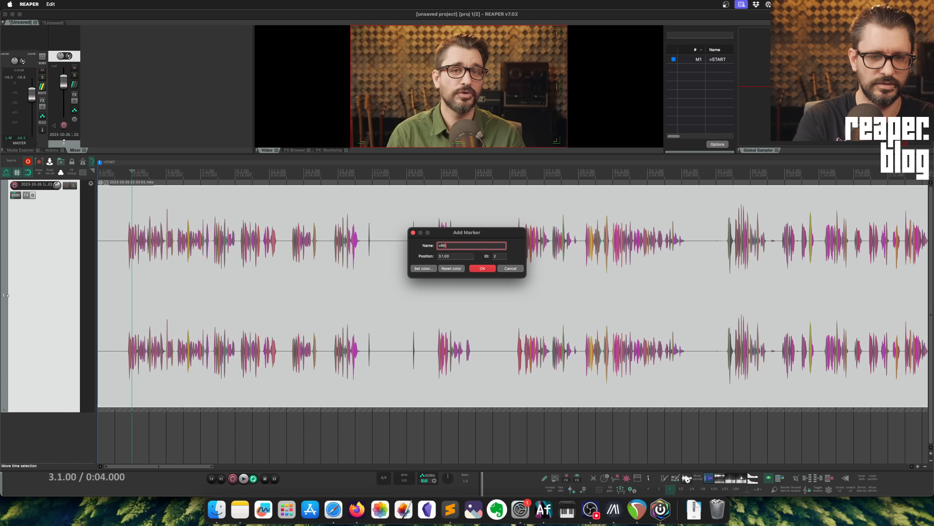
{"action": "type", "text": "F"}
{"action": "key", "text": "Return"}
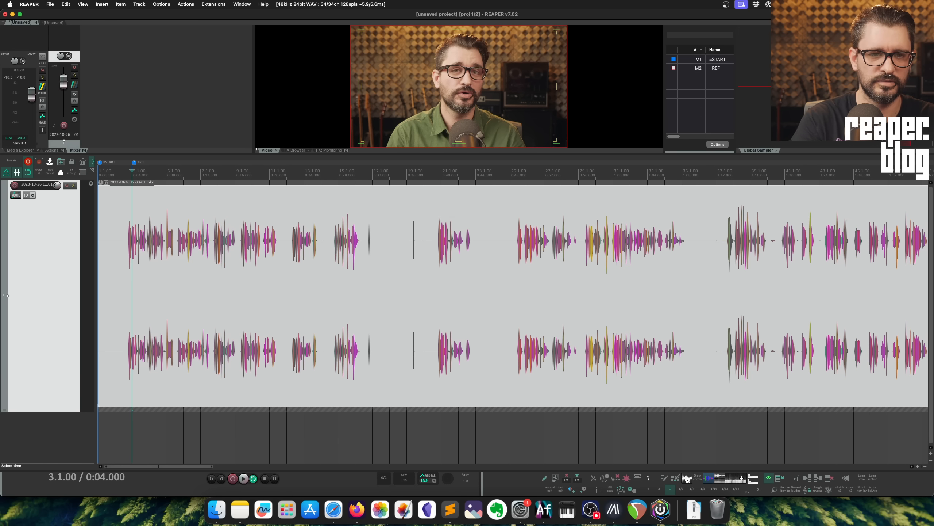
Step: Switch to the second project and back to the first to compare the positions of their =REF markers
{"action": "left_click", "coordinate": [54, 23]}
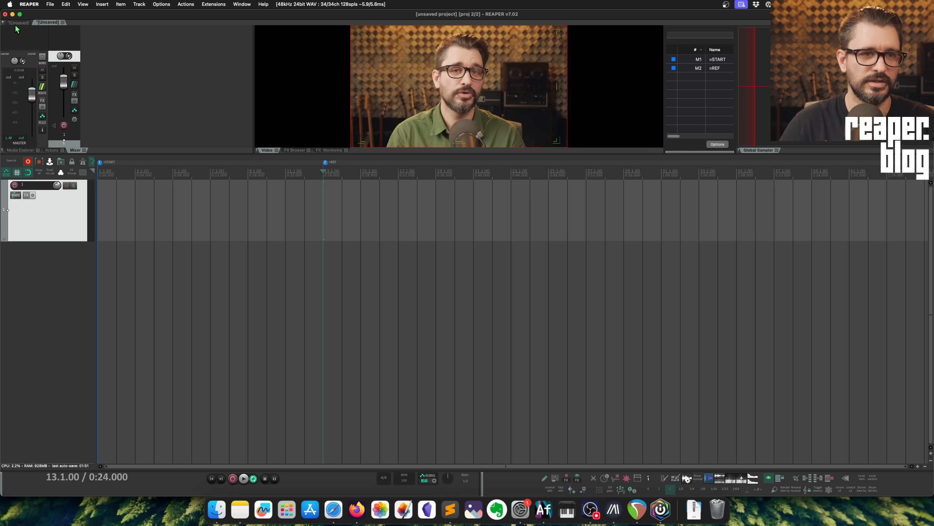
{"action": "key", "text": "ctrl+Tab"}
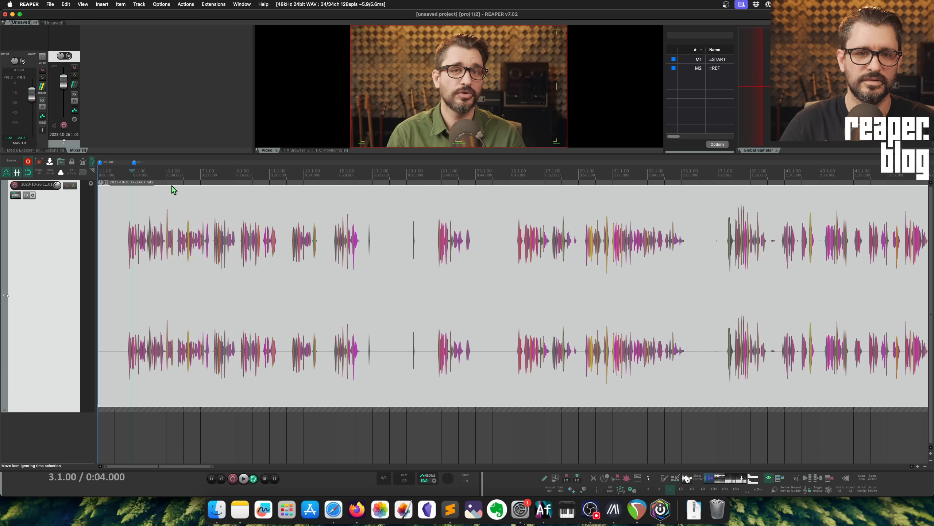